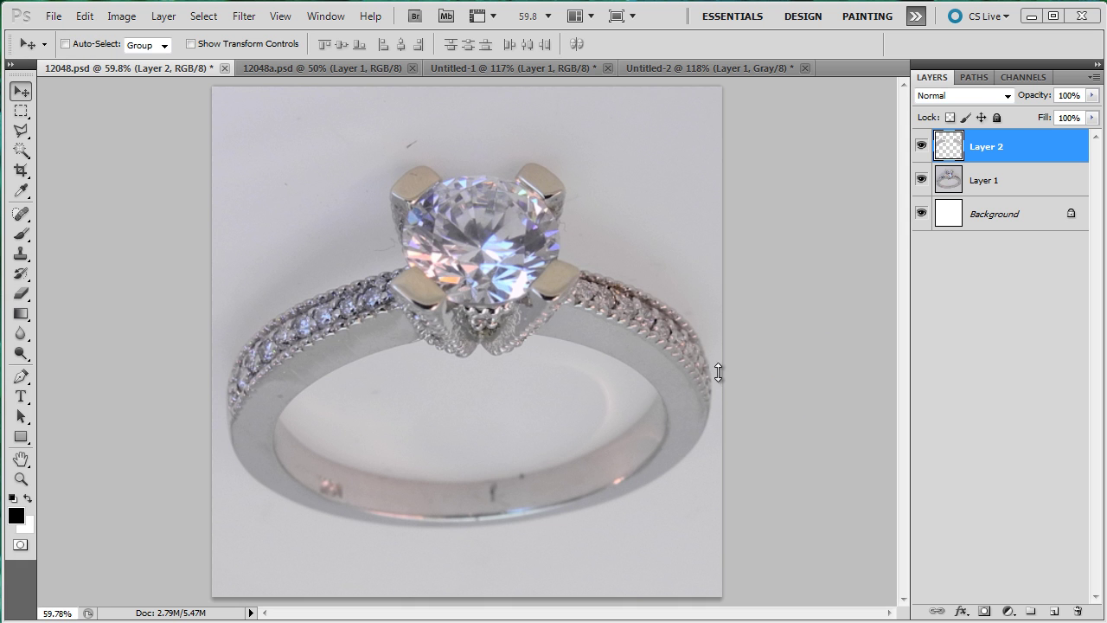
# Hide Layer 2's copied background pieces and make Layer 1's ring photo the active layer.
pyautogui.click(988, 187)
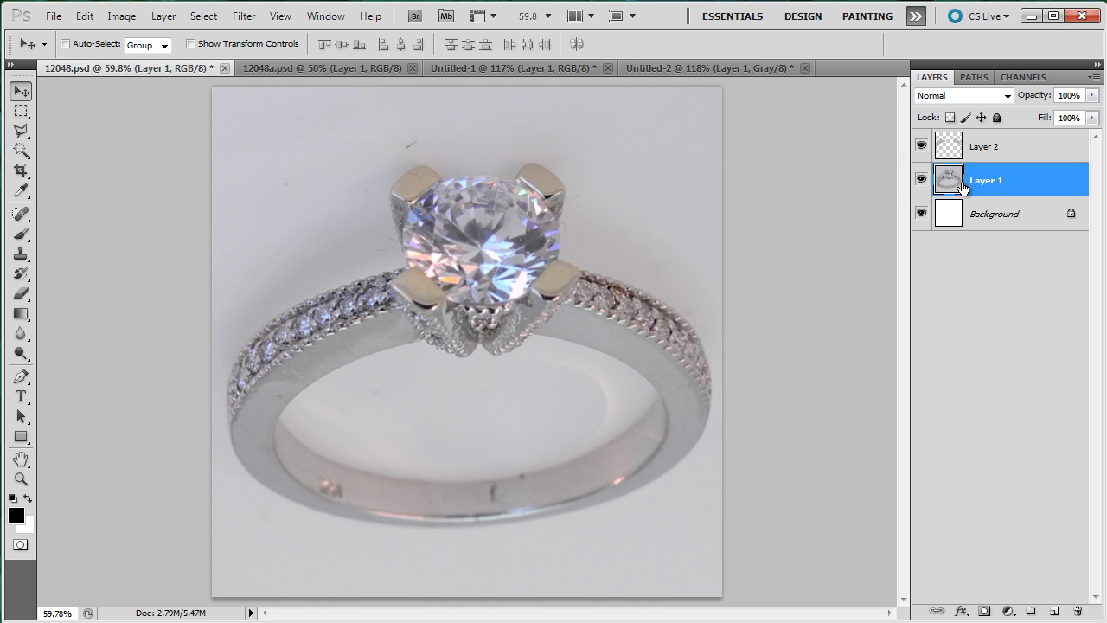
pyautogui.click(922, 181)
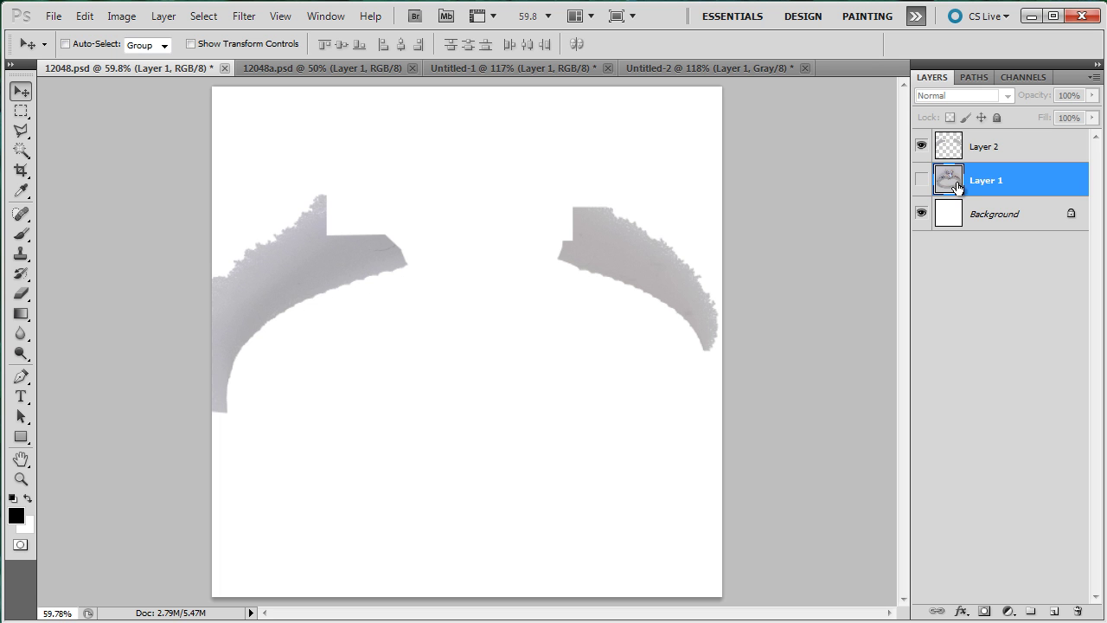
pyautogui.click(921, 180)
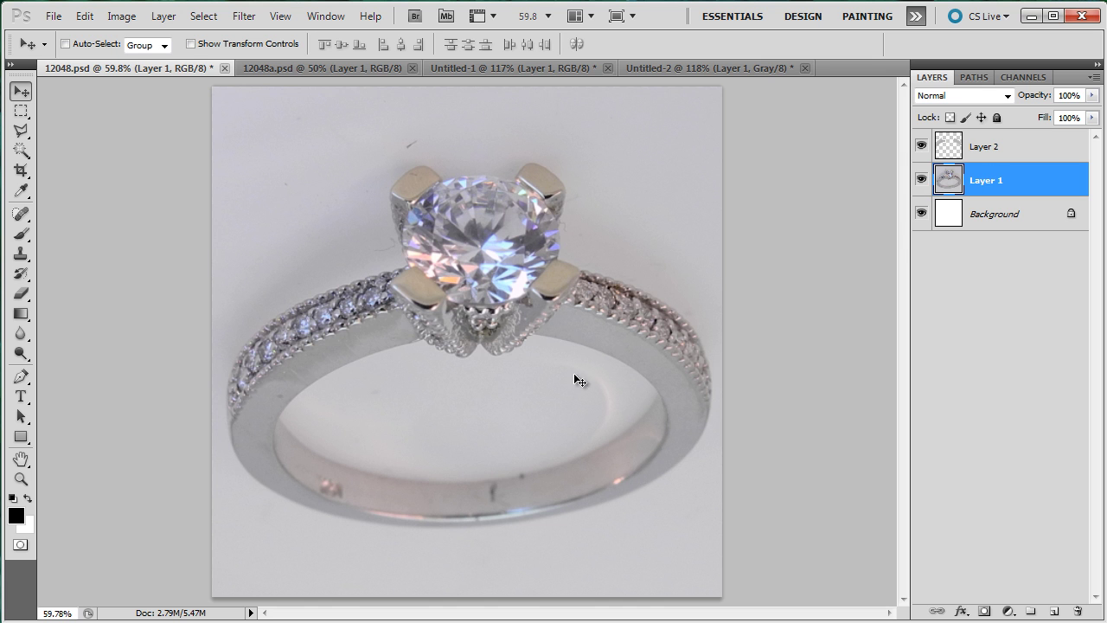
pyautogui.click(985, 150)
pyautogui.click(921, 150)
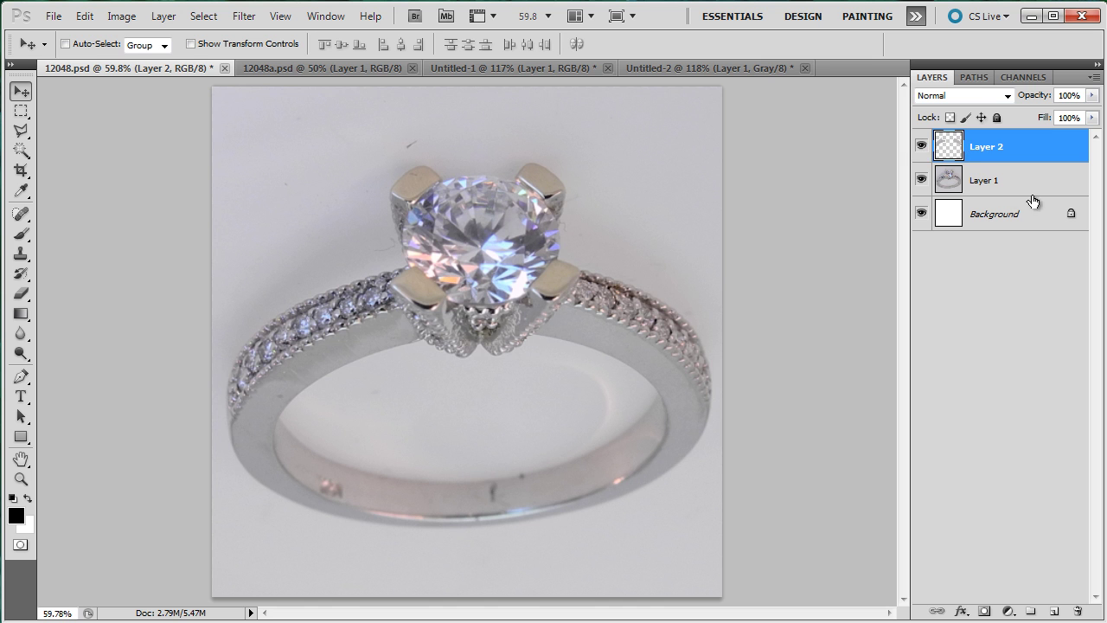
pyautogui.click(1003, 188)
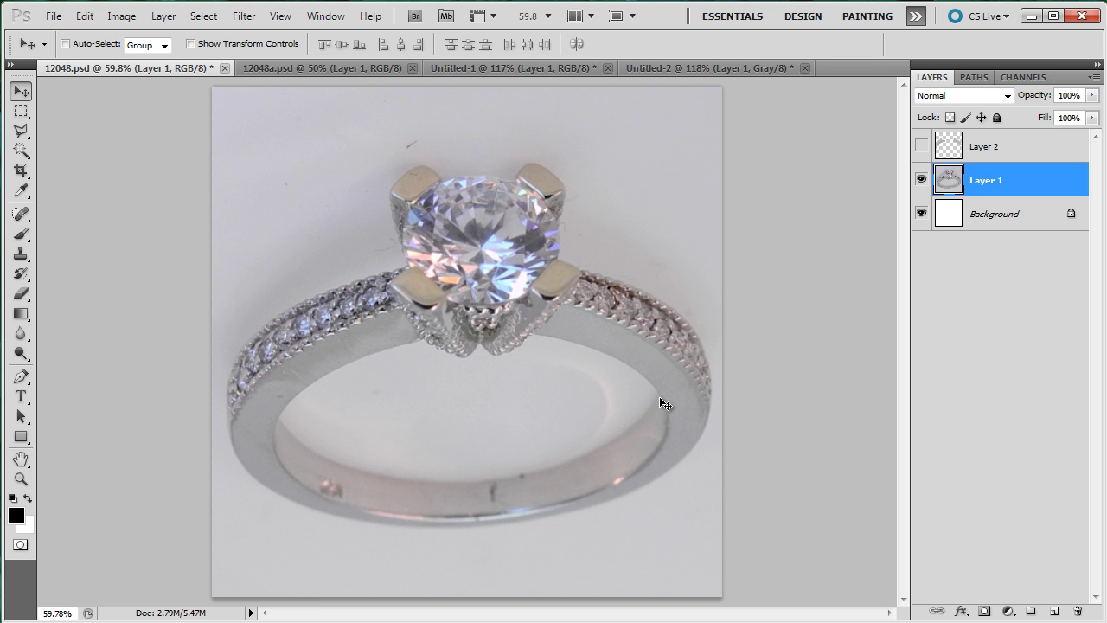
# Zoom in on the ring to 100%.
pyautogui.press('z')
pyautogui.click(479, 378)
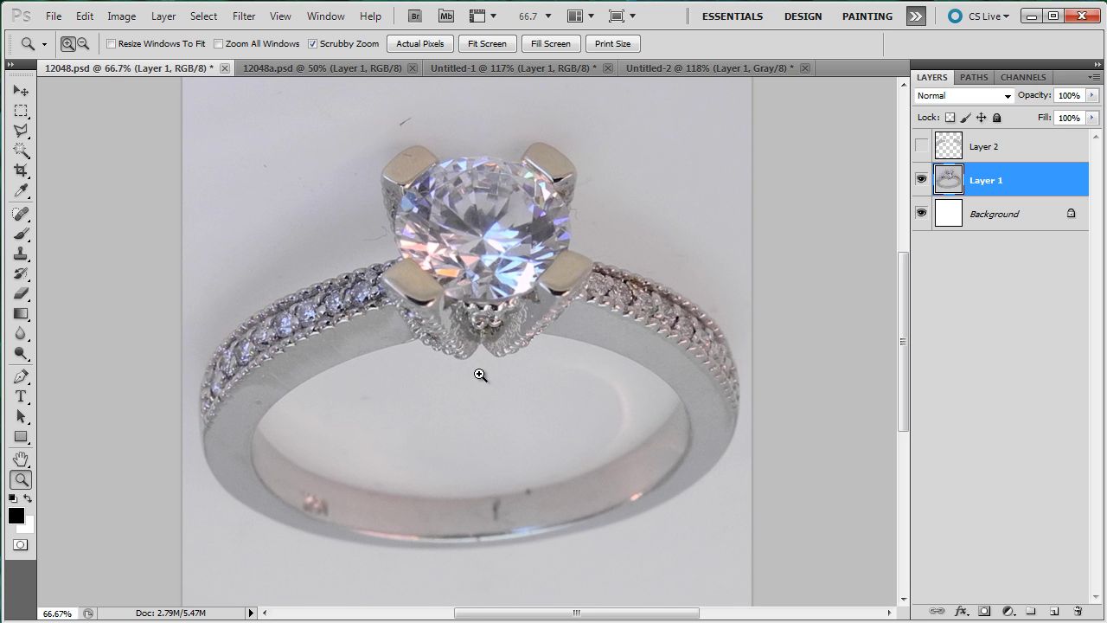
pyautogui.click(480, 374)
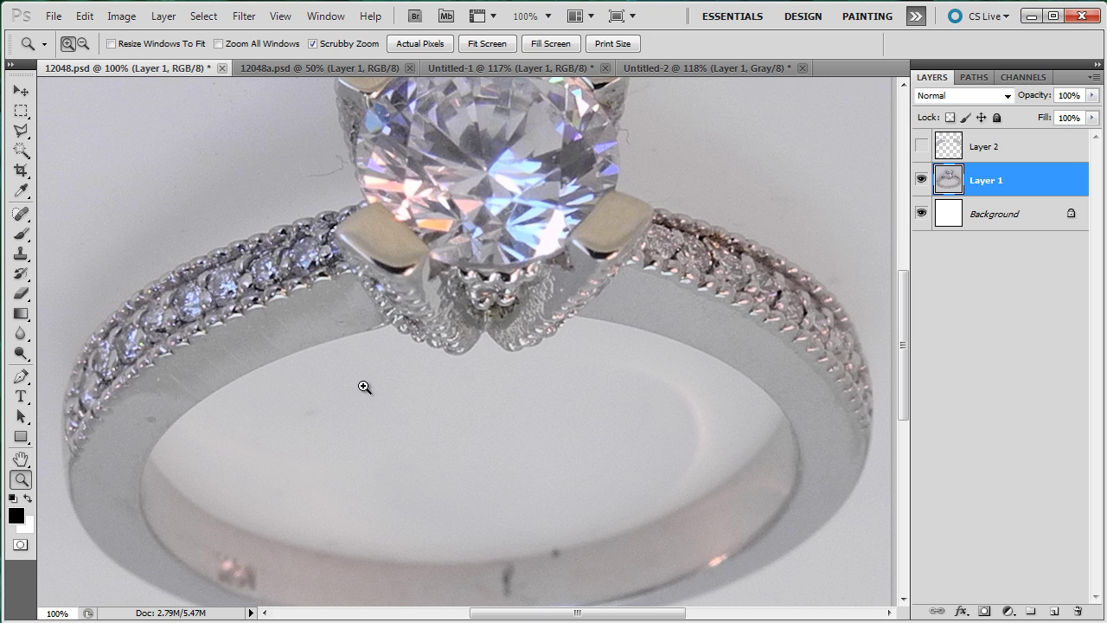
# Magic Wand-select the grey background inside the ring's band.
pyautogui.press('w')
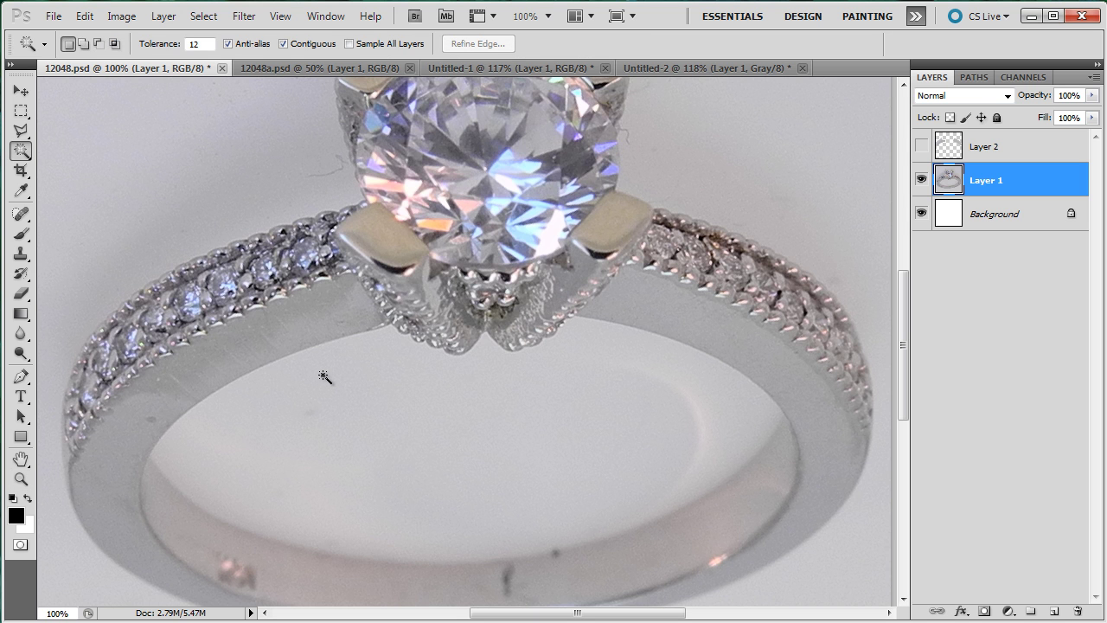
pyautogui.click(328, 372)
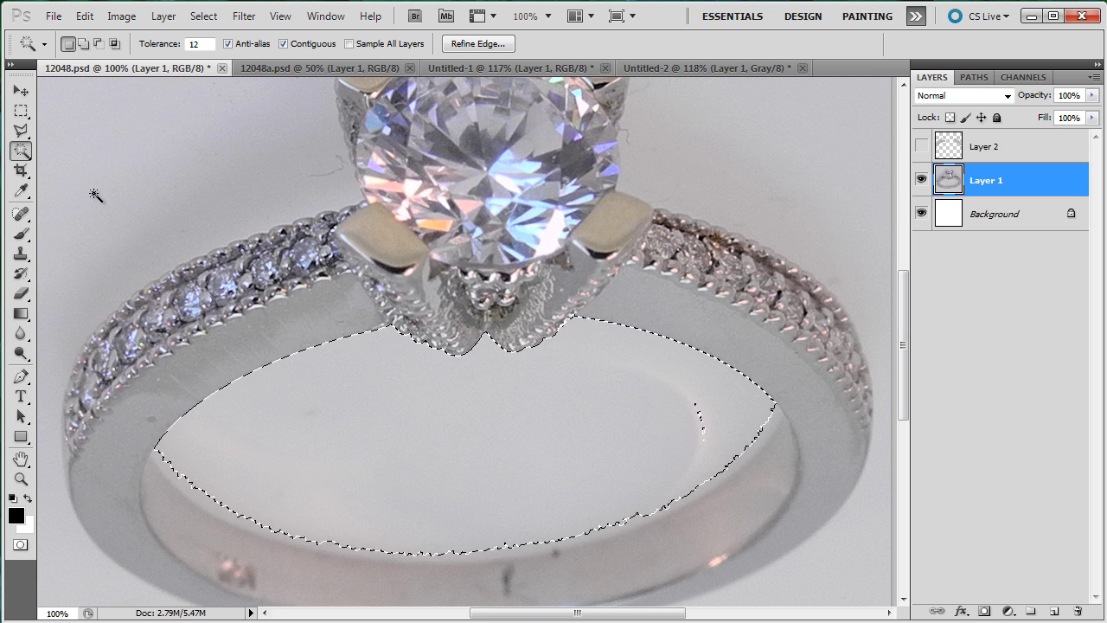
pyautogui.press('l')
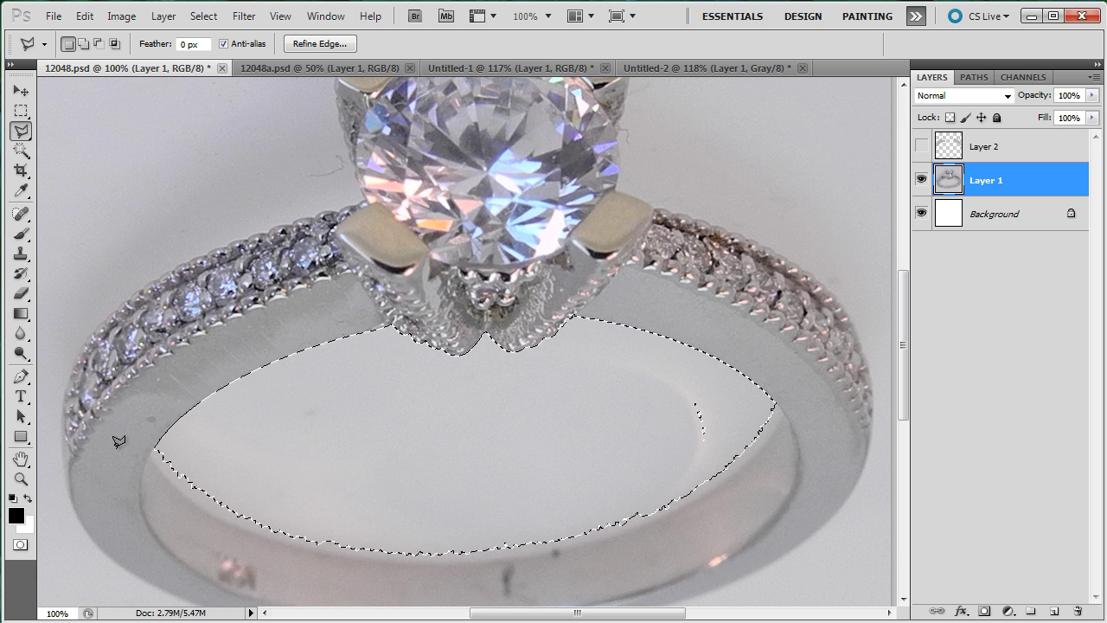
# Subtract the lower band from the selection with a straight Polygonal Lasso cut across the opening.
pyautogui.press('alt')
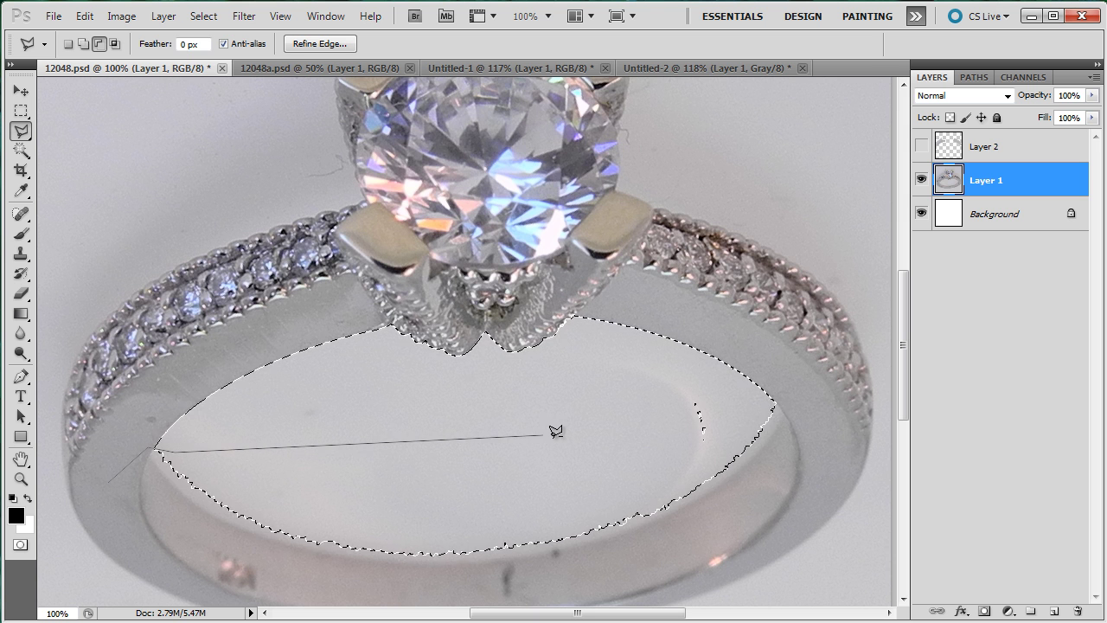
pyautogui.click(796, 398)
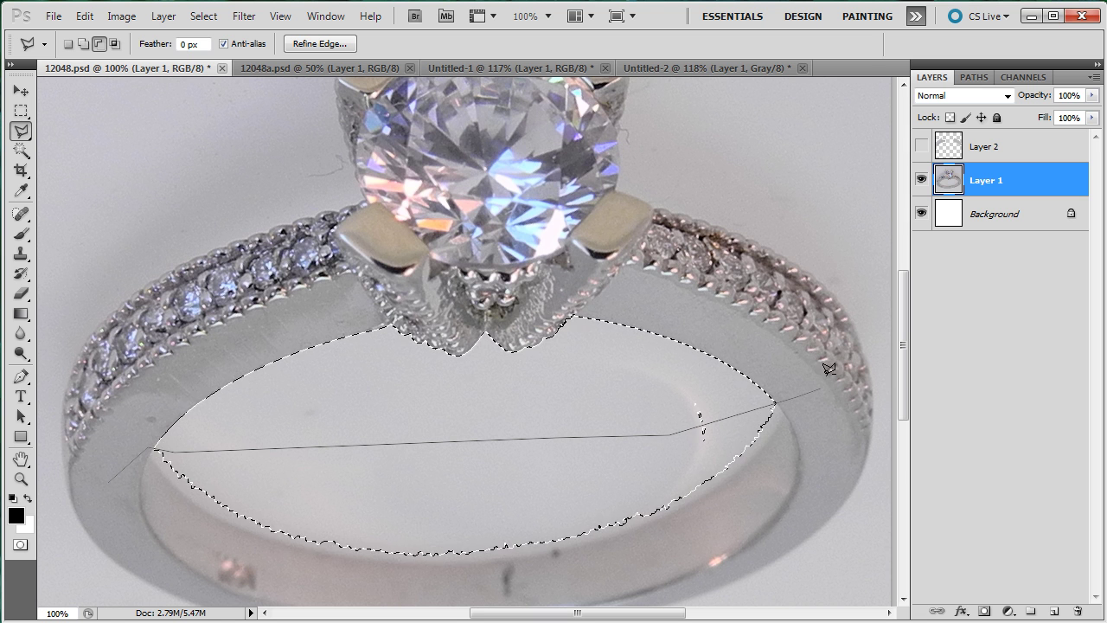
pyautogui.click(767, 534)
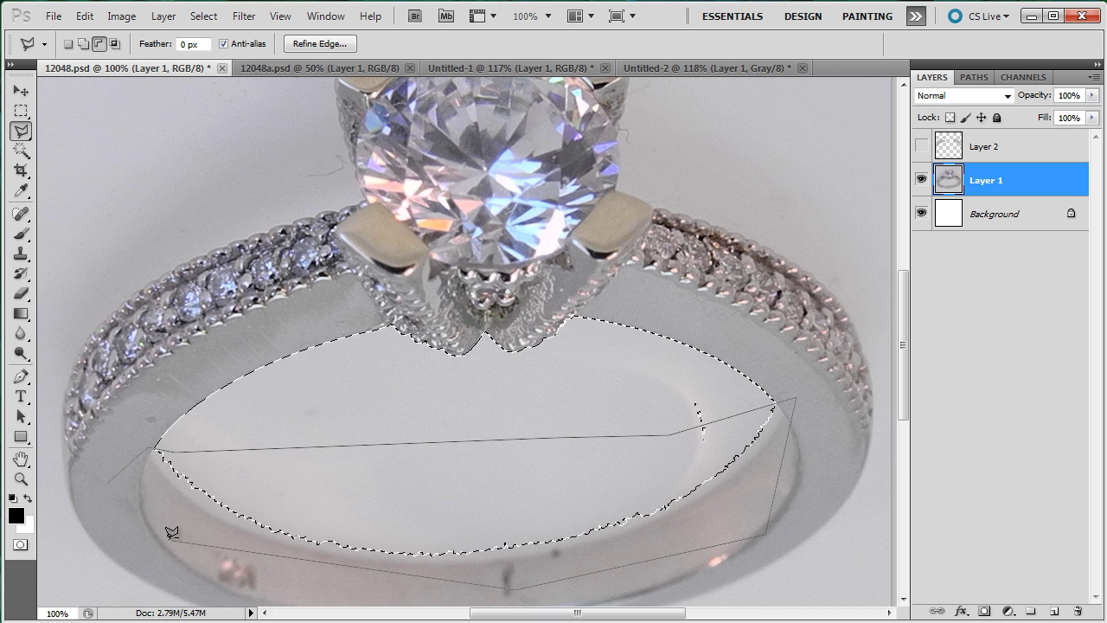
pyautogui.doubleClick(144, 508)
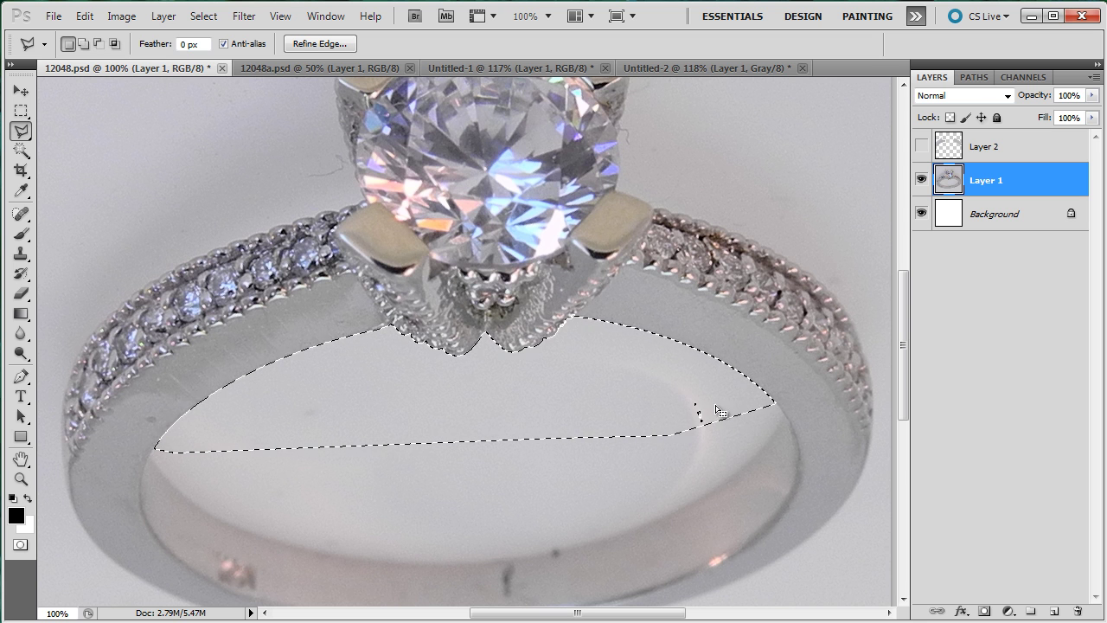
pyautogui.press('shift')
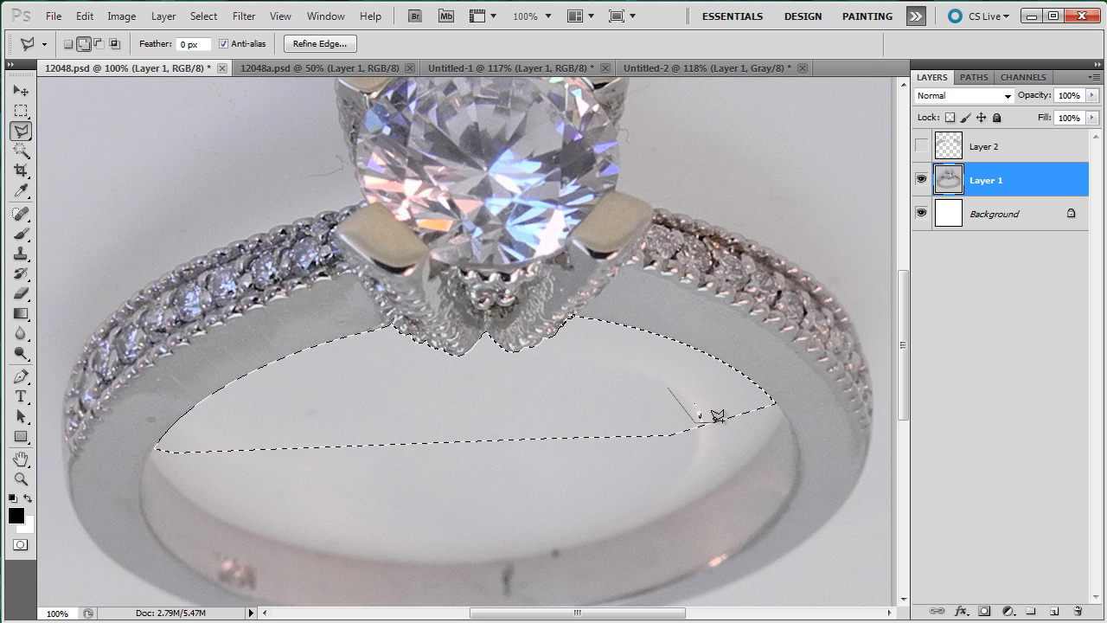
pyautogui.press('Escape')
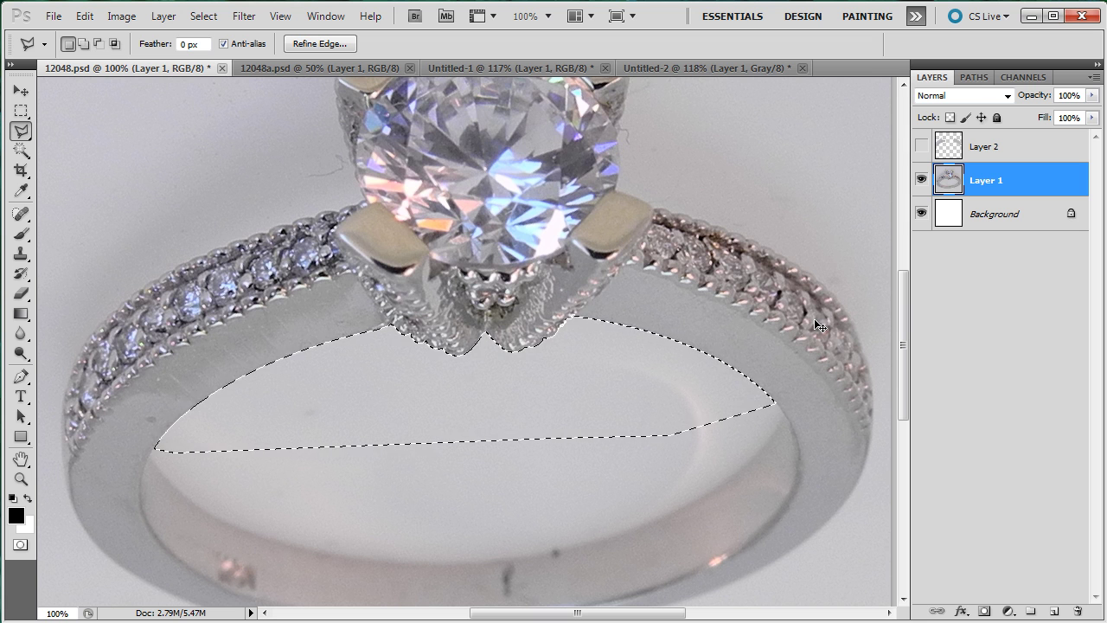
# Copy the selected inner background onto a new Layer 3 (Ctrl+J) and check the copies.
pyautogui.hotkey('ctrl', 'j')
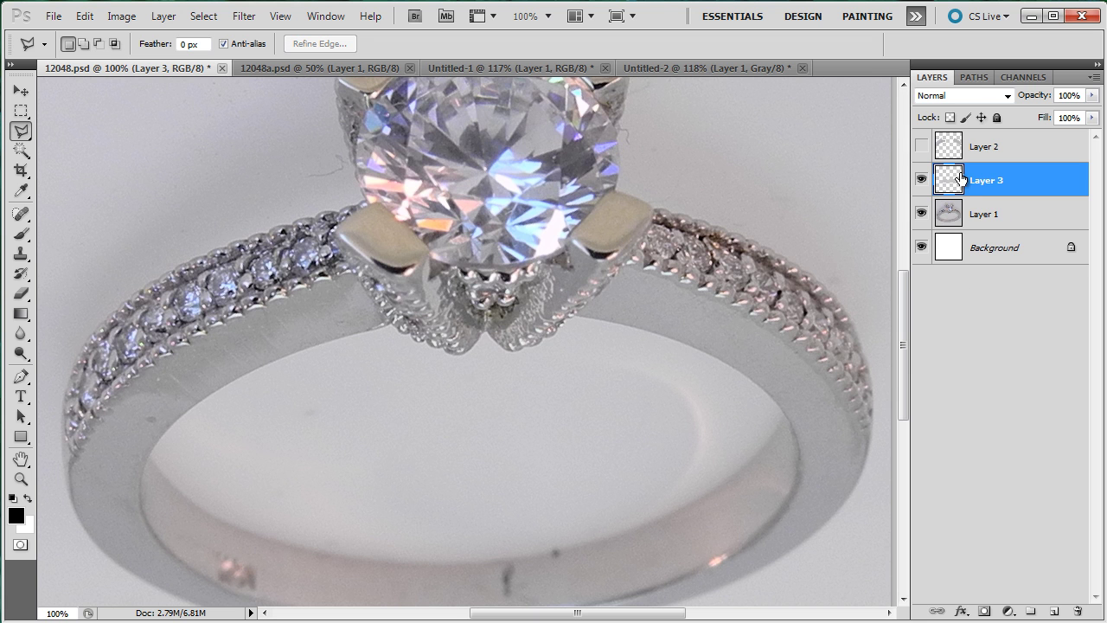
pyautogui.click(921, 146)
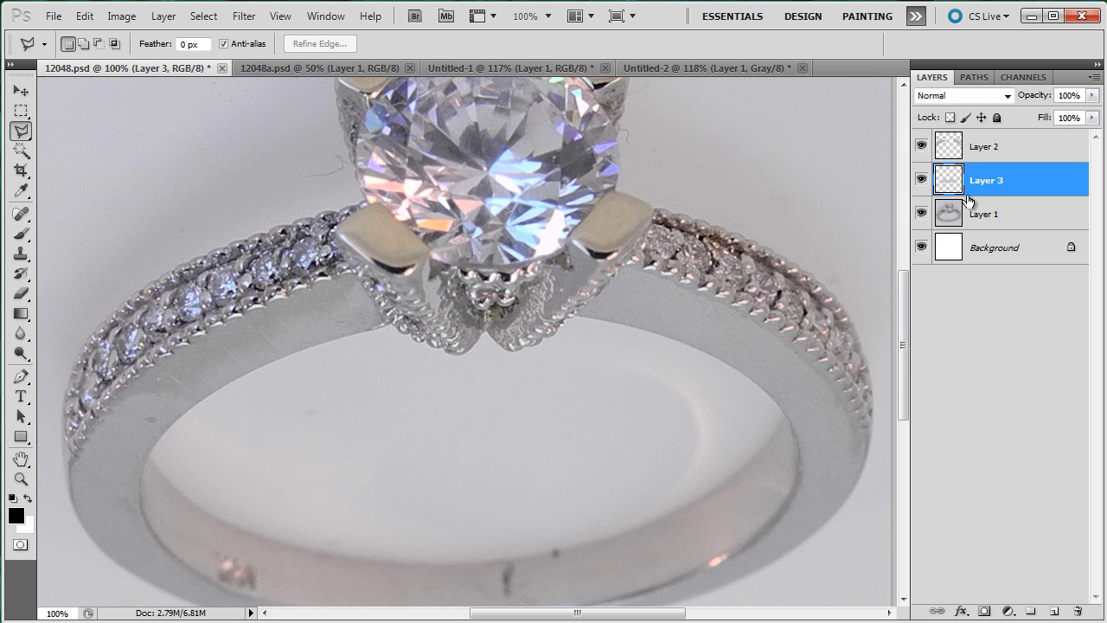
pyautogui.click(922, 213)
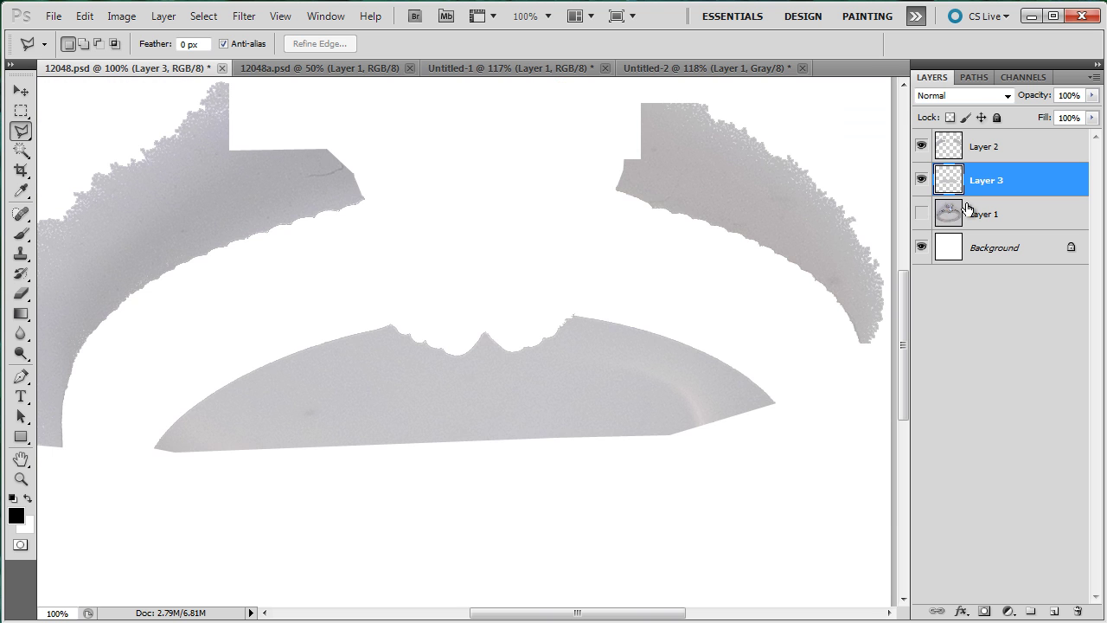
pyautogui.click(922, 214)
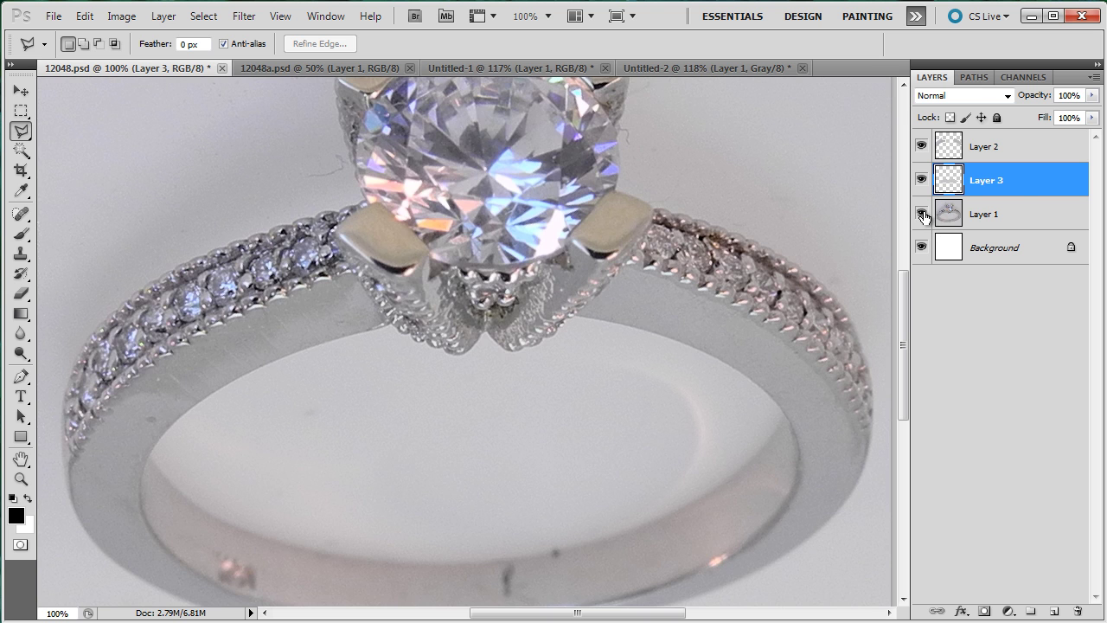
# Merge Layers 2 and 3 with Ctrl+E, verify the pieces, and return to Layer 1.
pyautogui.click(996, 149)
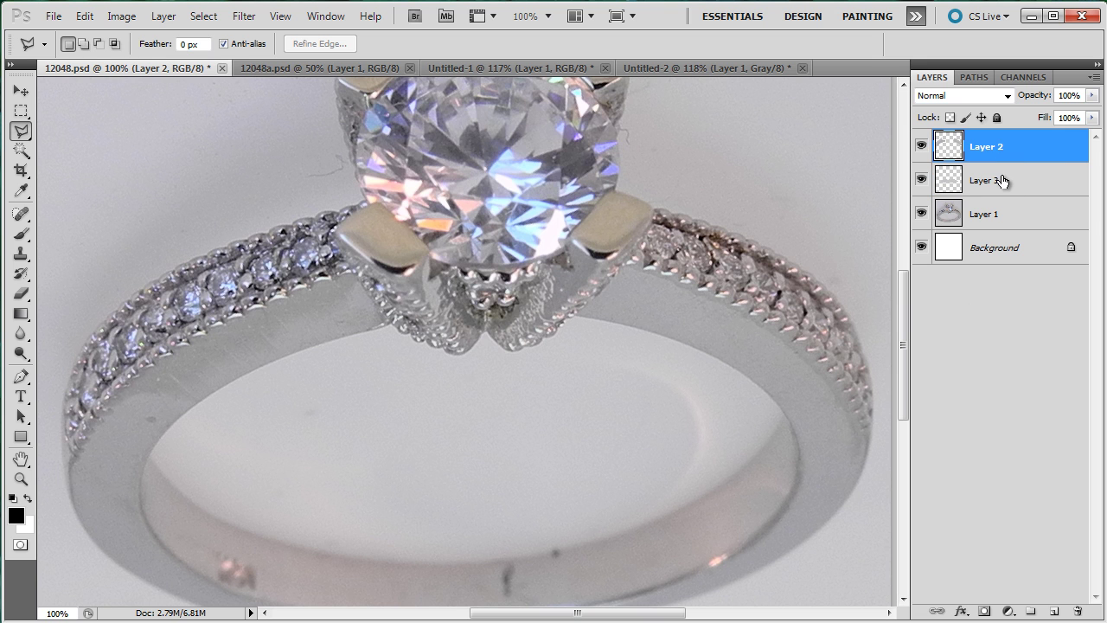
pyautogui.keyDown('shift'); pyautogui.click(1001, 181); pyautogui.keyUp('shift')
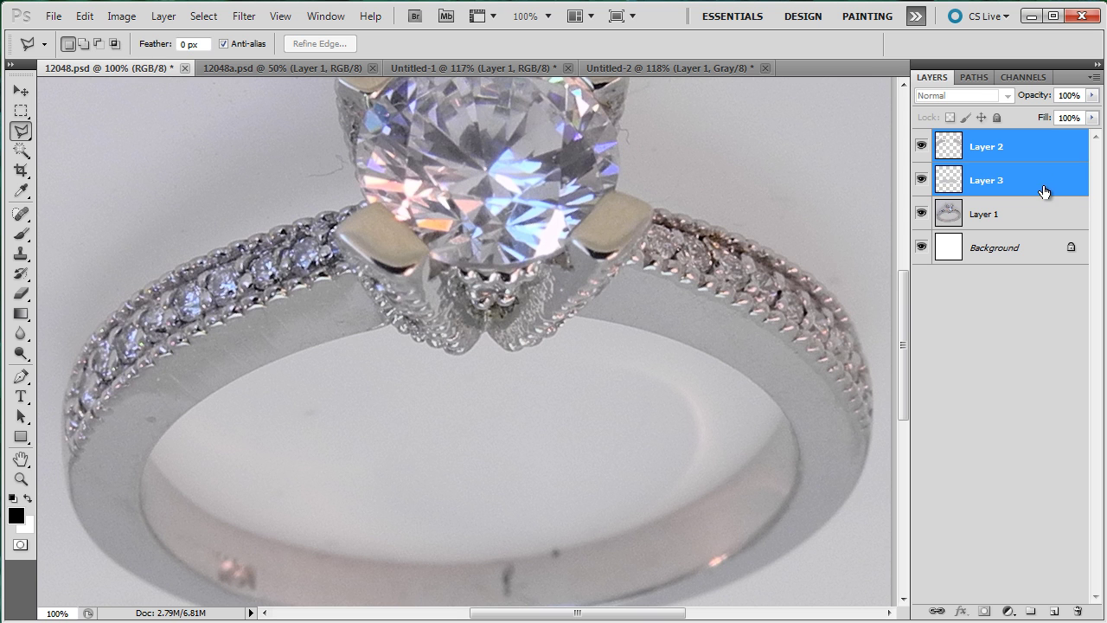
pyautogui.hotkey('ctrl', 'e')
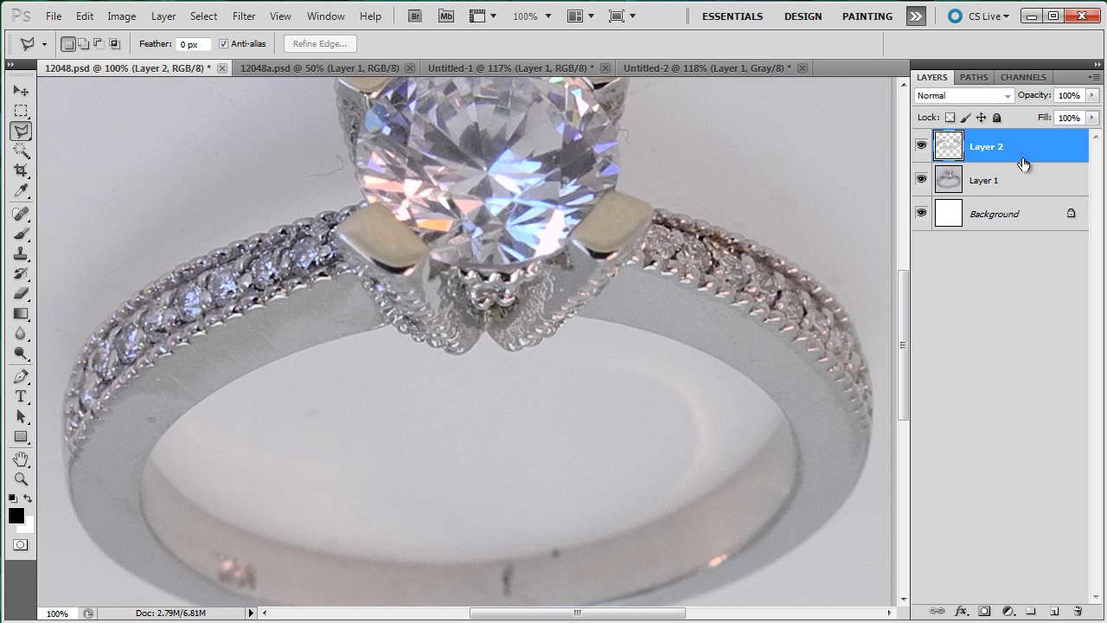
pyautogui.click(922, 146)
pyautogui.click(922, 146)
pyautogui.click(921, 180)
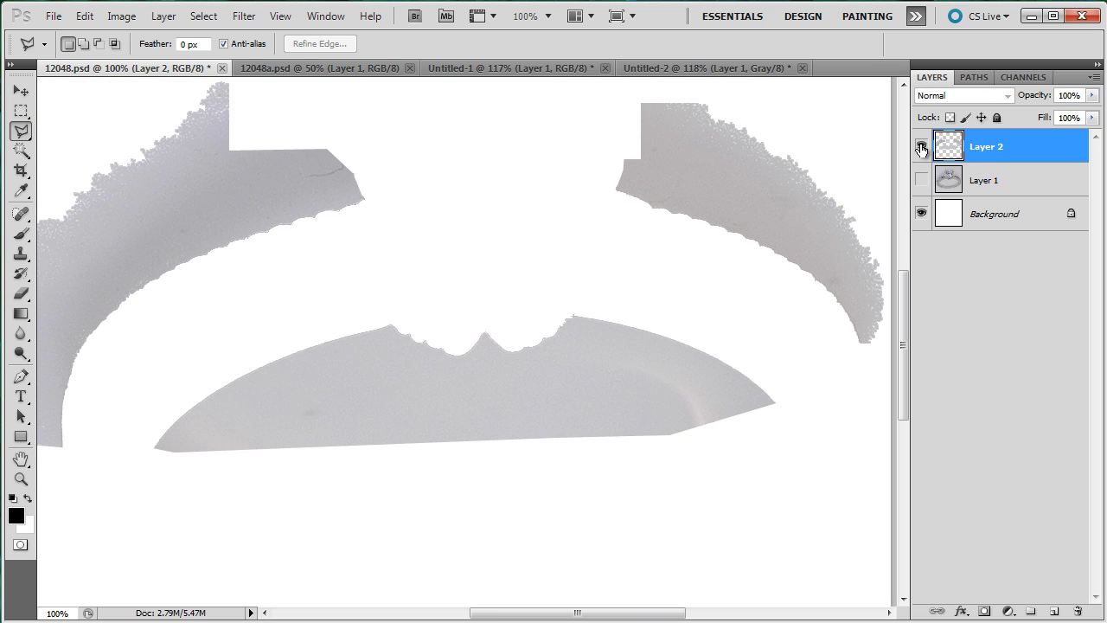
pyautogui.click(921, 180)
pyautogui.click(982, 184)
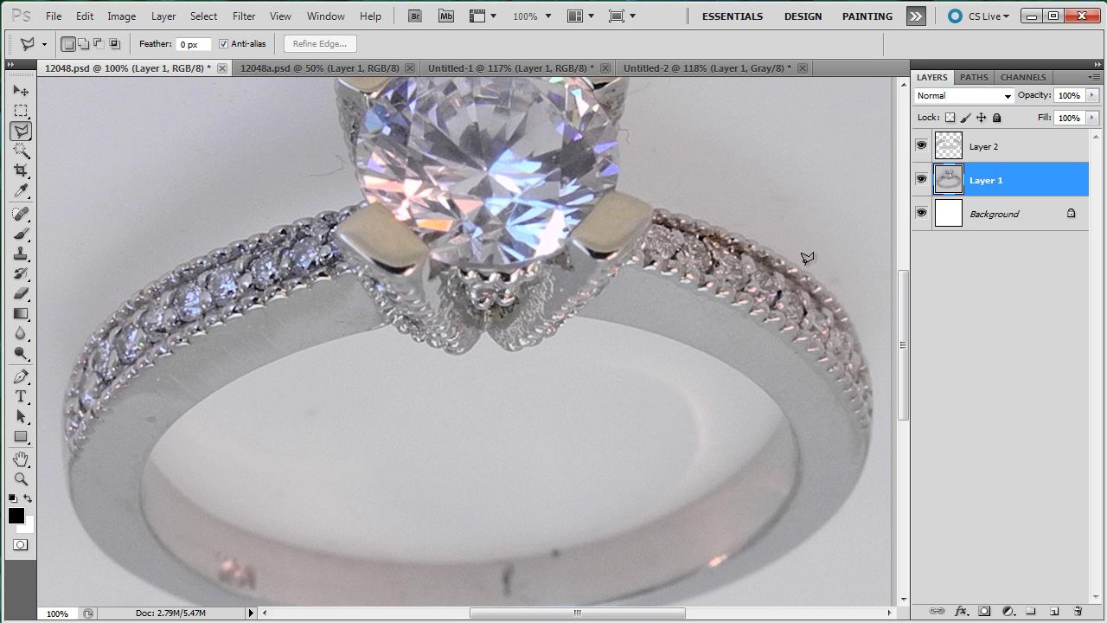
# Load Layer 2's pieces as a selection from its thumbnail, then hide Layer 2 and work on Layer 1.
pyautogui.scroll(3, 609, 305)
pyautogui.click(980, 147)
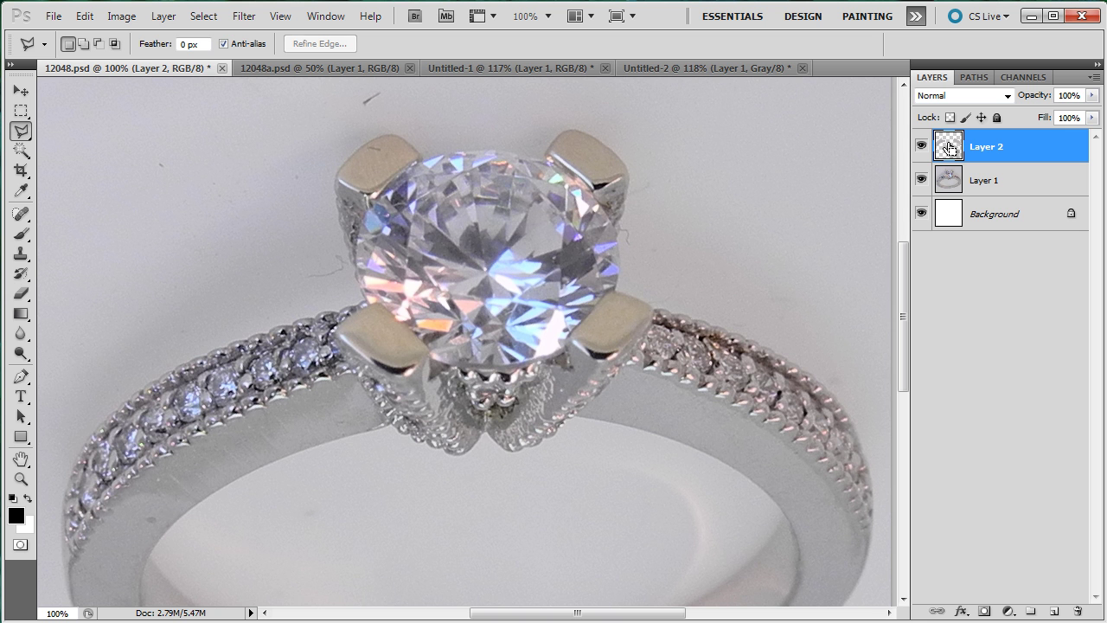
pyautogui.keyDown('ctrl'); pyautogui.click(949, 147); pyautogui.keyUp('ctrl')
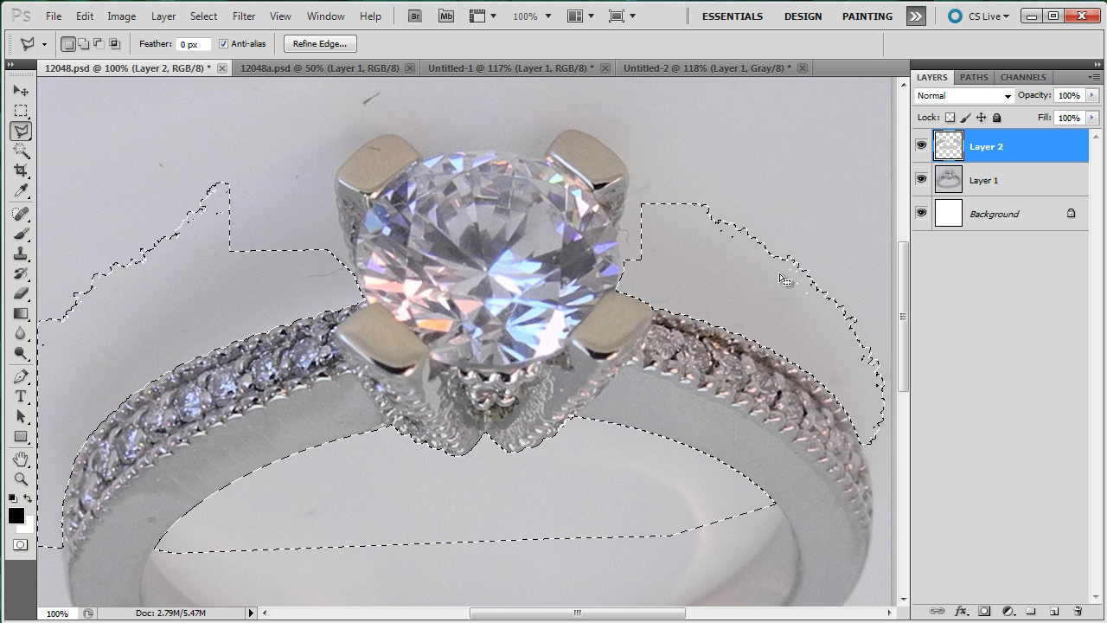
pyautogui.click(997, 182)
pyautogui.click(922, 146)
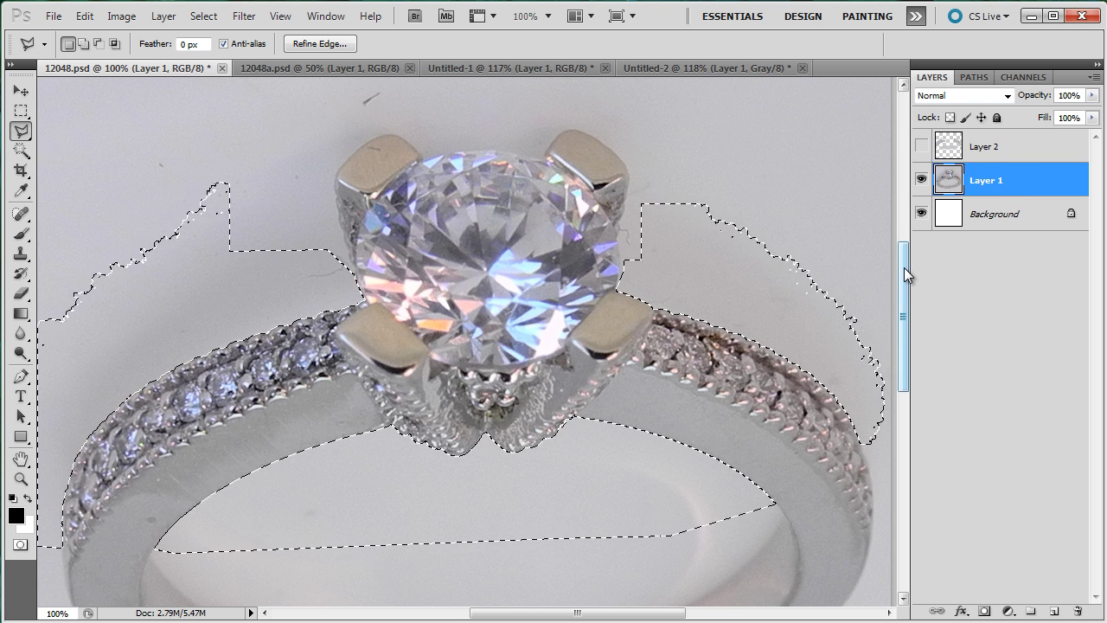
pyautogui.moveTo(904, 269)
pyautogui.mouseDown()
pyautogui.moveTo(898, 348)
pyautogui.moveTo(907, 284)
pyautogui.mouseUp()
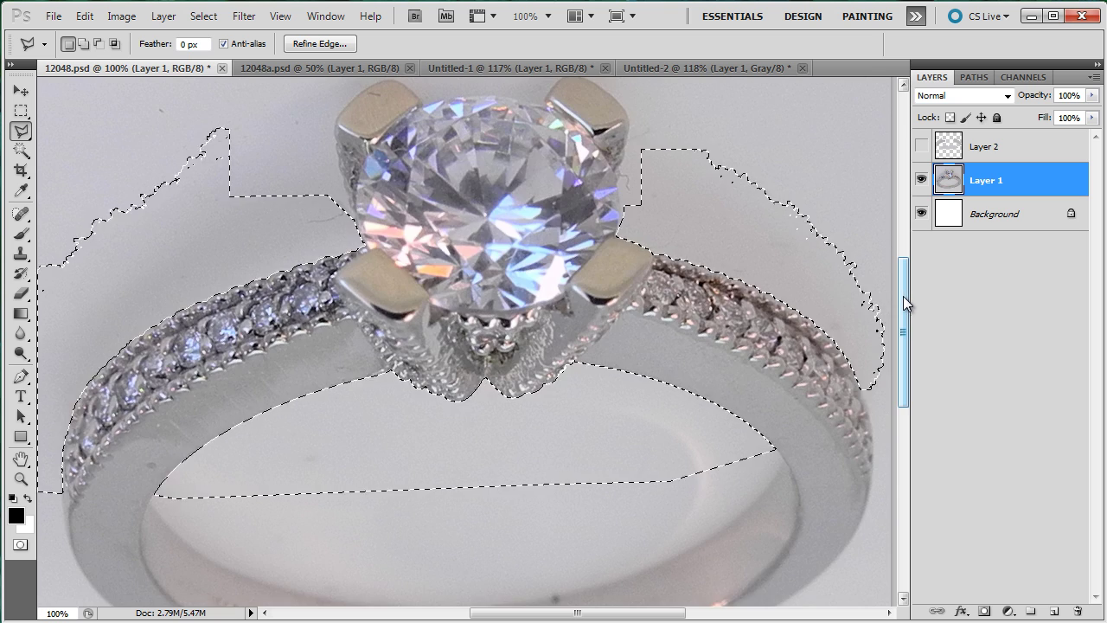
pyautogui.moveTo(903, 296); pyautogui.dragTo(906, 257)
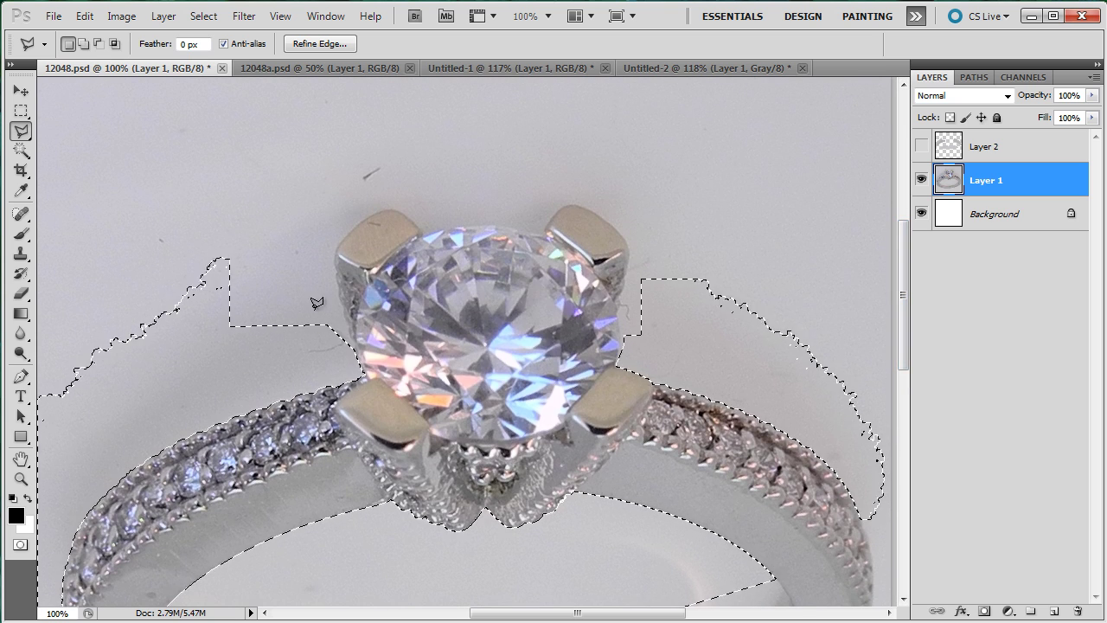
# Zoom in and add the background area beside the stone to the selection.
pyautogui.scroll(8, 328, 304)
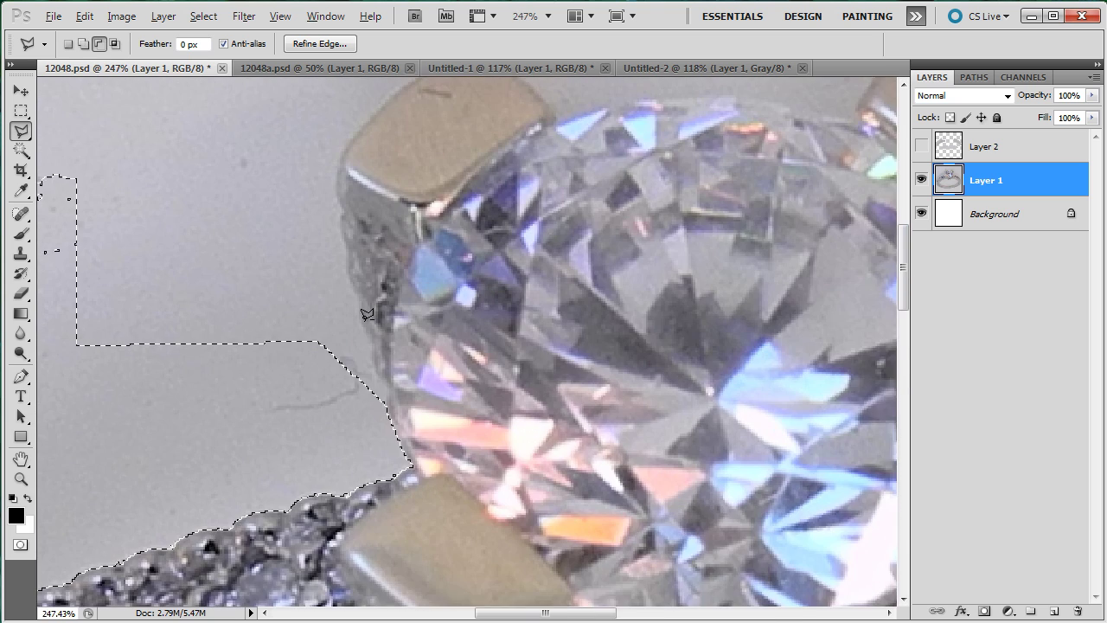
pyautogui.scroll(3, 367, 314)
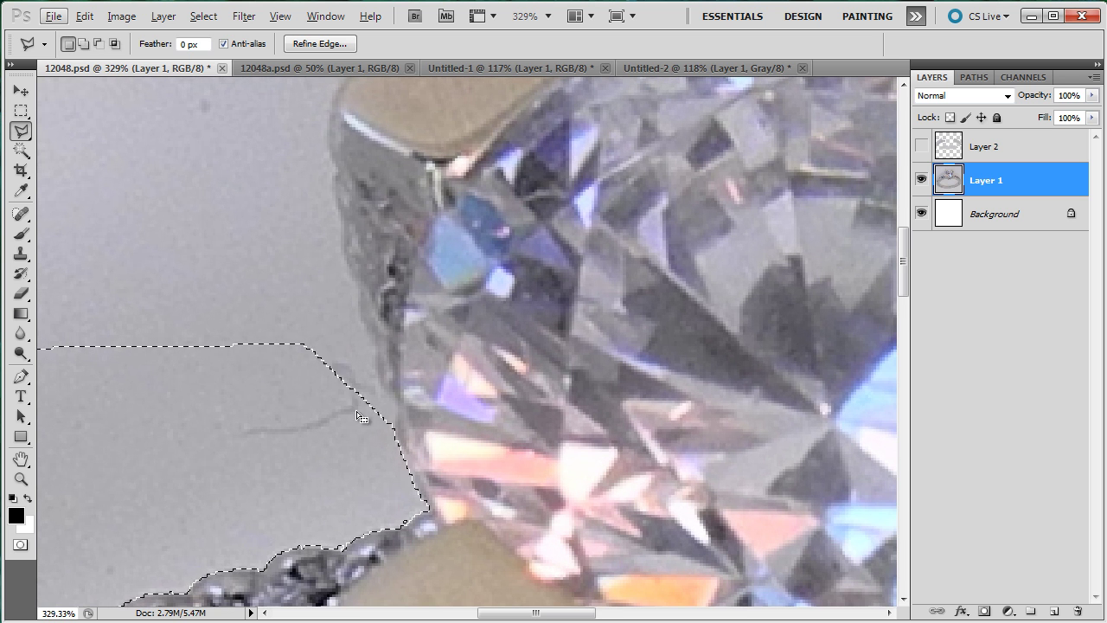
pyautogui.press('alt')
pyautogui.keyDown('shift'); pyautogui.click(117, 278); pyautogui.keyUp('shift')
pyautogui.click(242, 430)
pyautogui.click(327, 451)
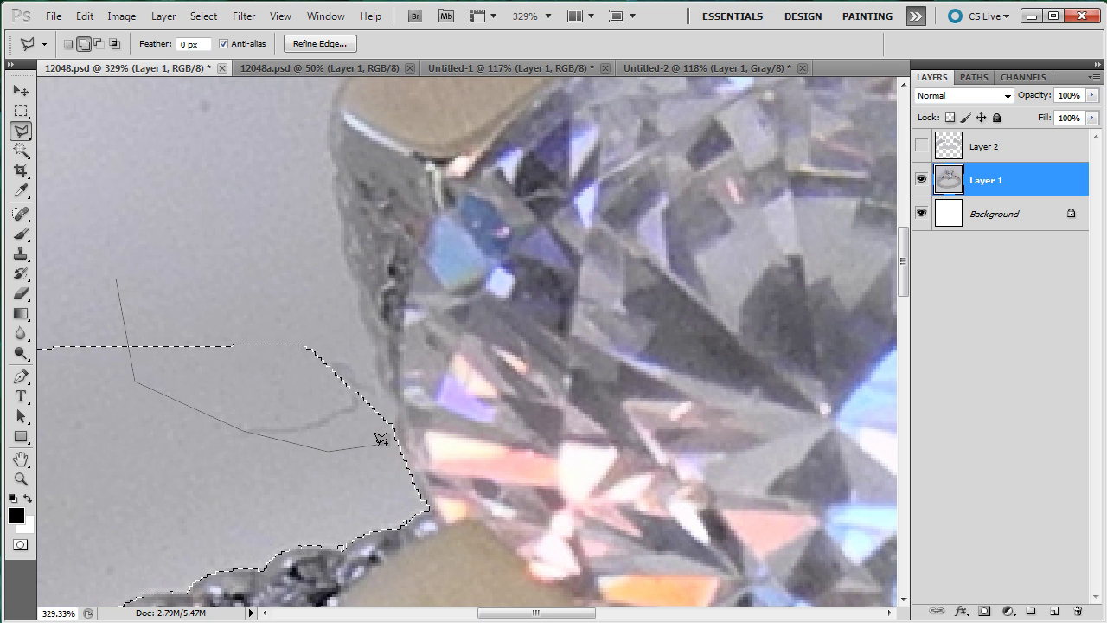
pyautogui.click(379, 443)
pyautogui.click(386, 421)
pyautogui.click(373, 333)
pyautogui.click(356, 315)
pyautogui.click(244, 336)
pyautogui.click(117, 280)
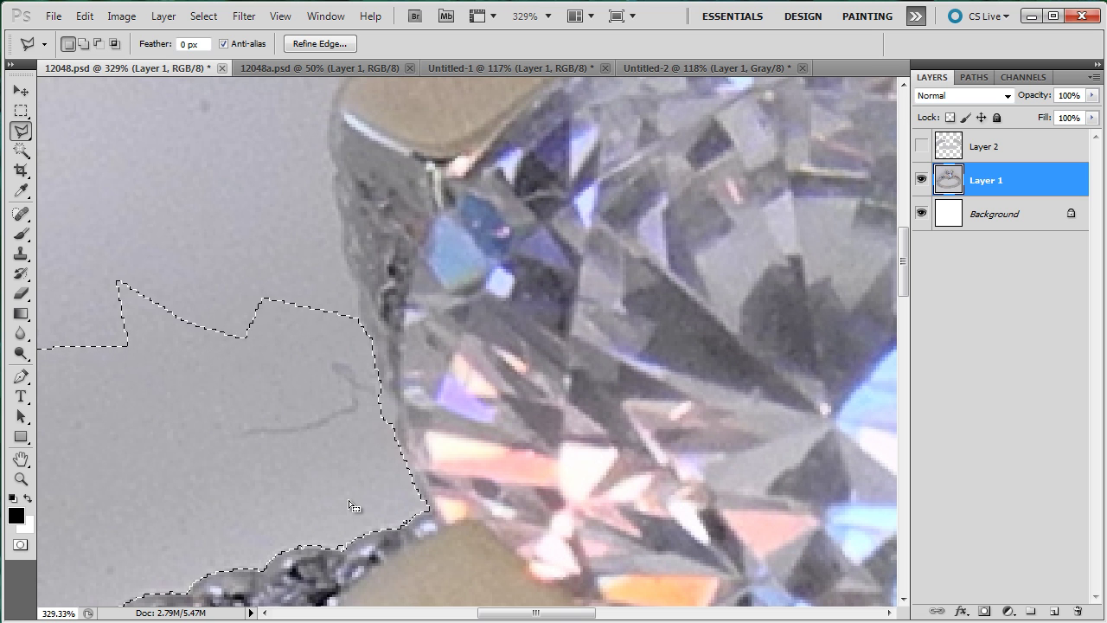
# Add the backdrop along the left prong's edge to the selection.
pyautogui.click(331, 497)
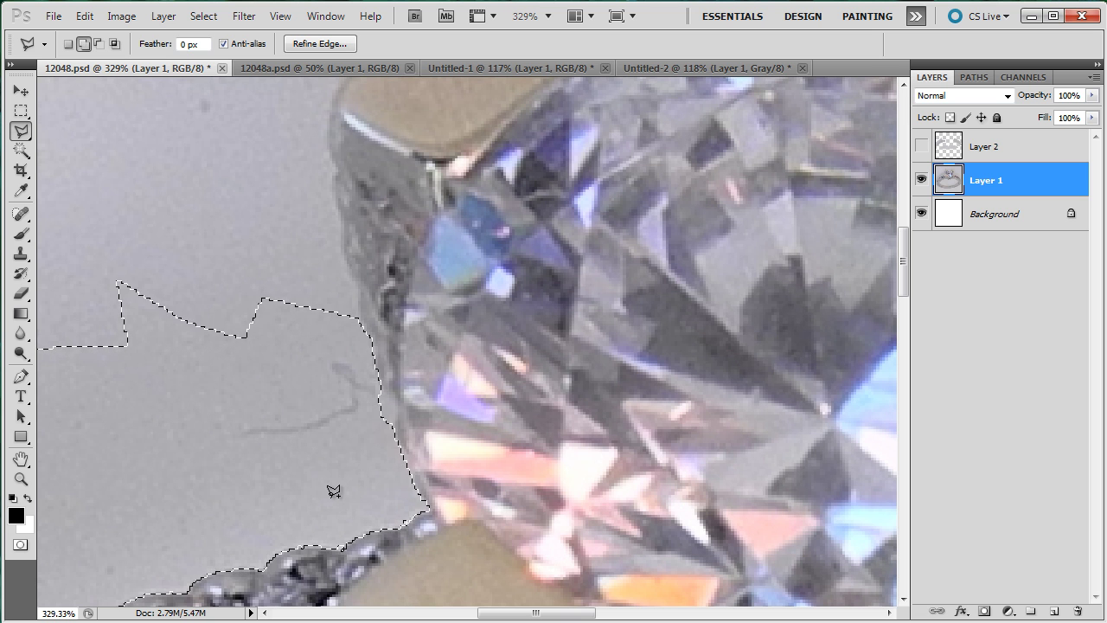
pyautogui.click(391, 407)
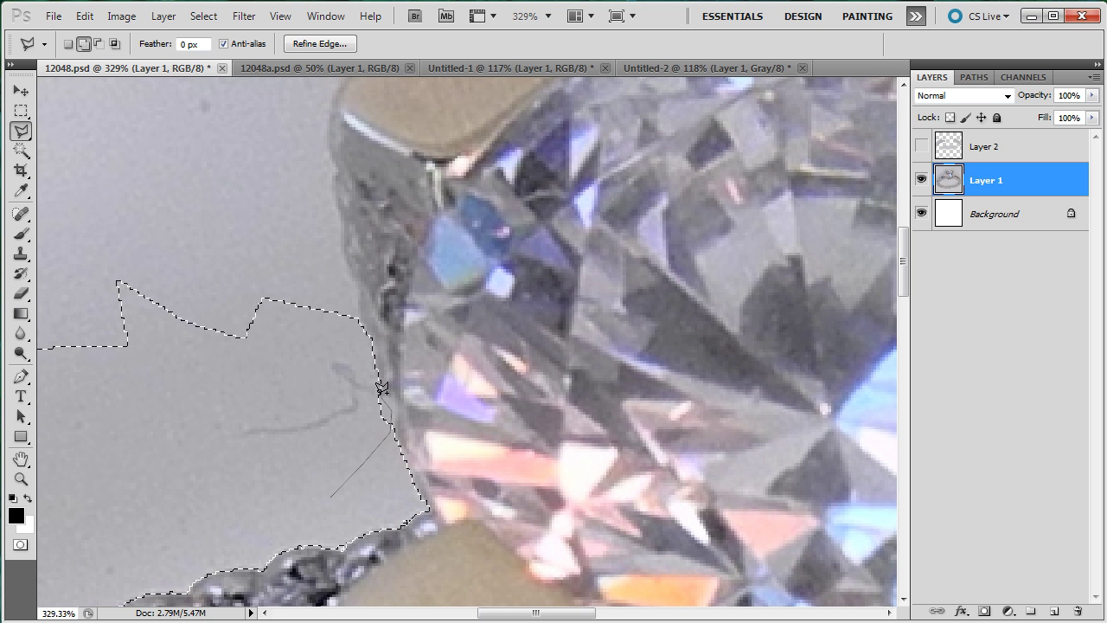
pyautogui.doubleClick(340, 373)
pyautogui.click(347, 274)
pyautogui.click(327, 141)
pyautogui.click(328, 110)
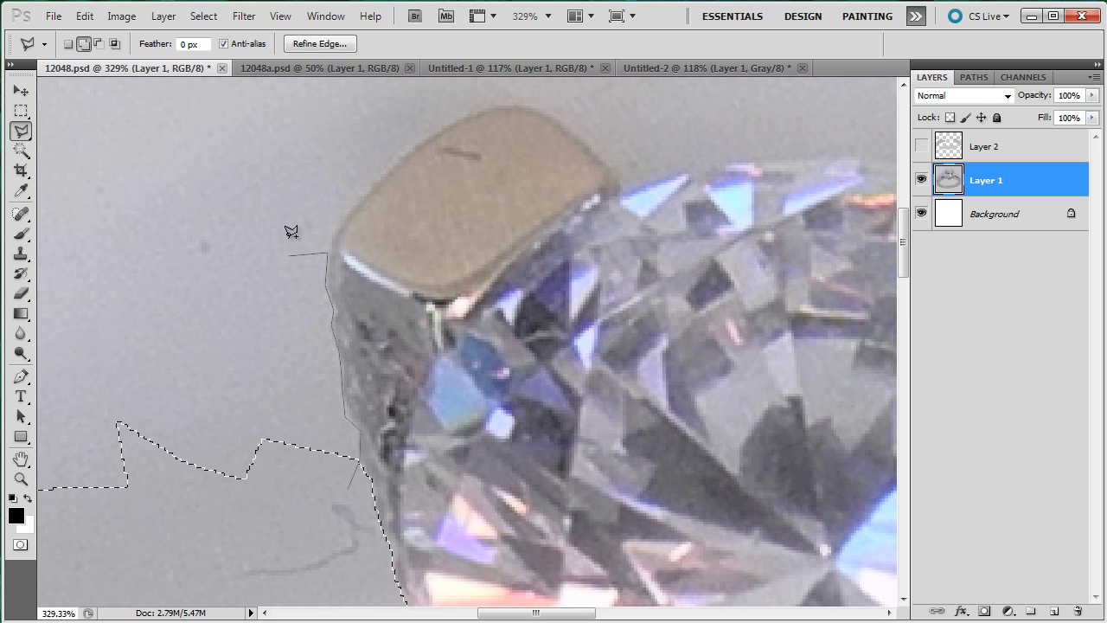
pyautogui.click(256, 197)
pyautogui.click(123, 283)
pyautogui.doubleClick(73, 463)
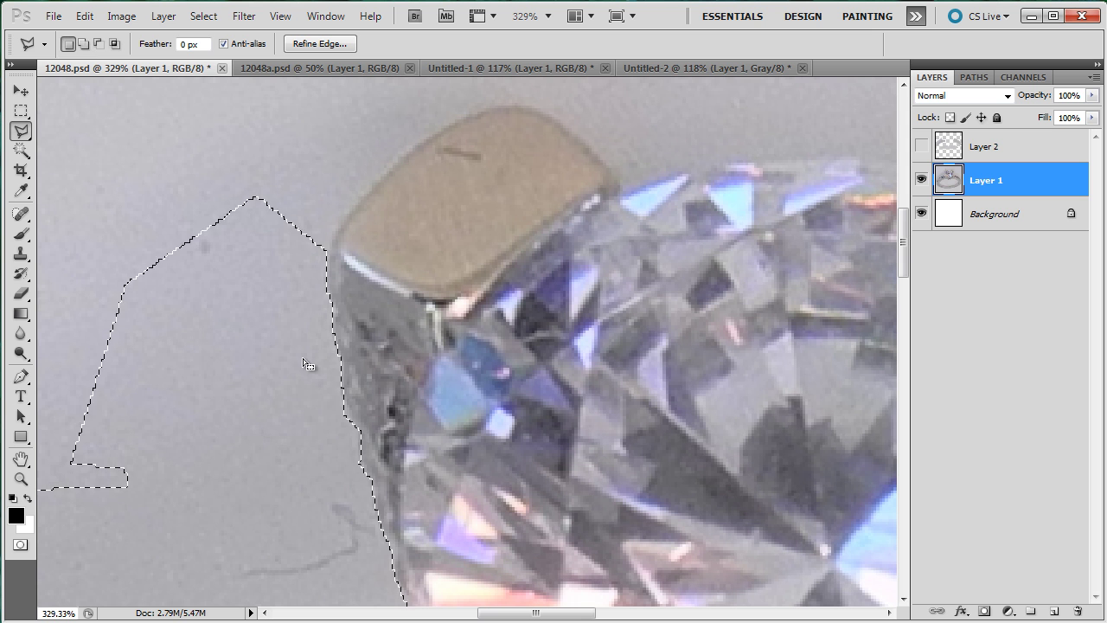
# Add the grey background above the left prong to the selection.
pyautogui.keyDown('shift'); pyautogui.click(209, 294); pyautogui.keyUp('shift')
pyautogui.click(177, 111)
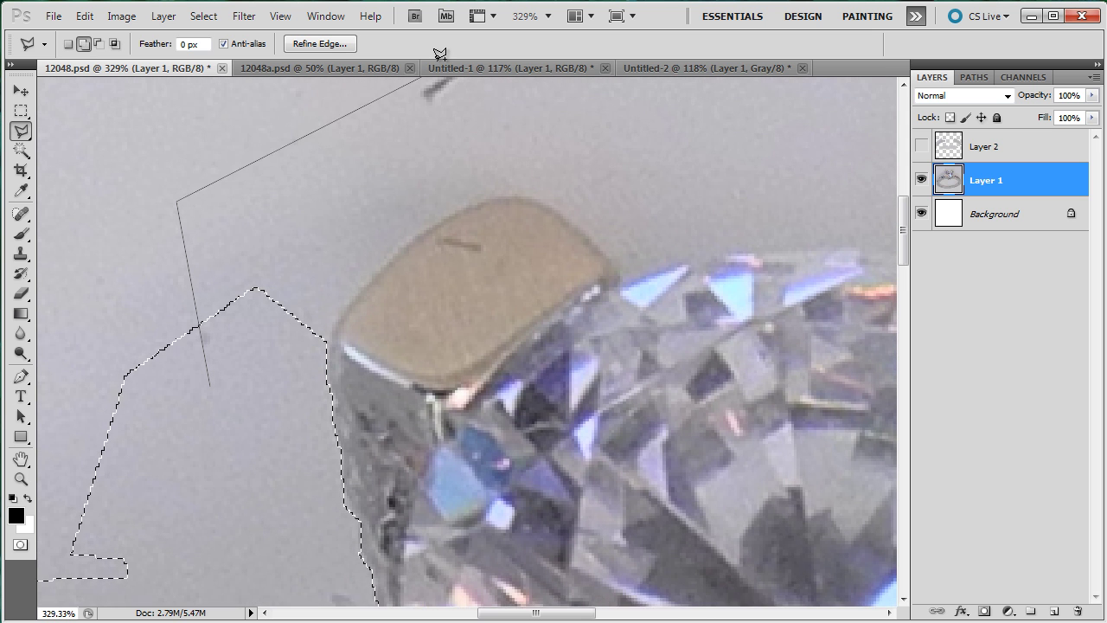
pyautogui.click(533, 155)
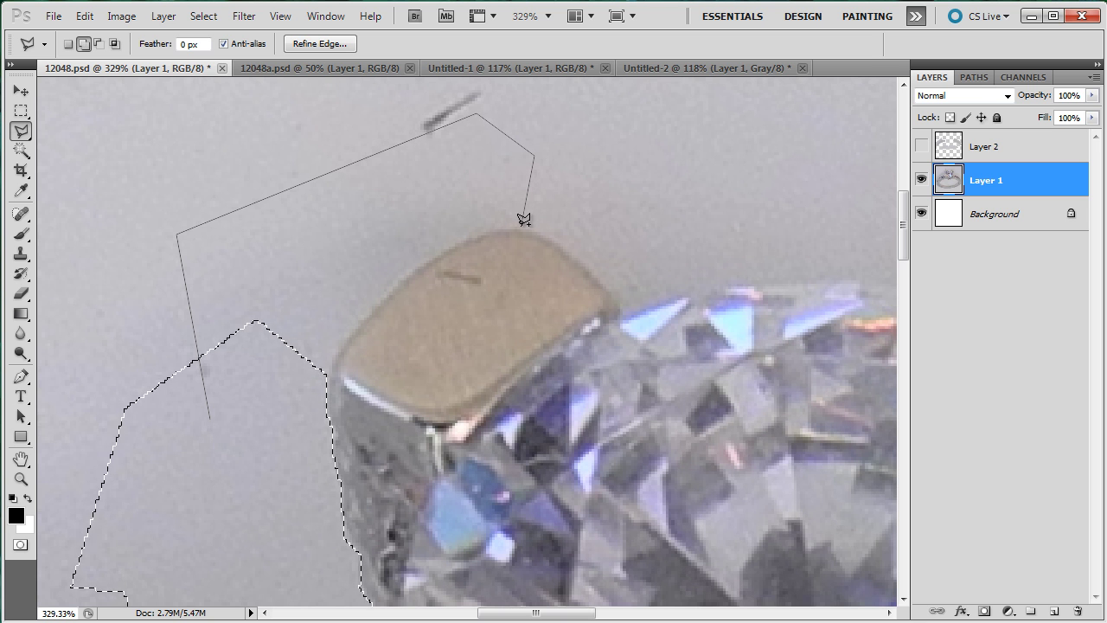
pyautogui.click(522, 218)
pyautogui.click(513, 229)
pyautogui.click(472, 234)
pyautogui.click(430, 252)
pyautogui.click(339, 348)
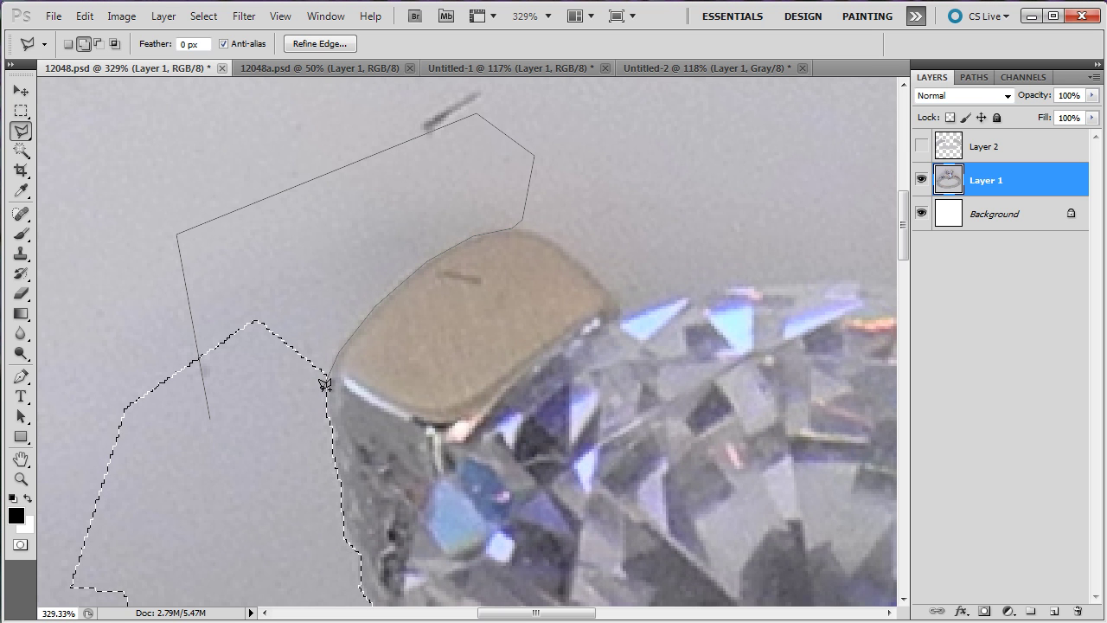
pyautogui.doubleClick(257, 440)
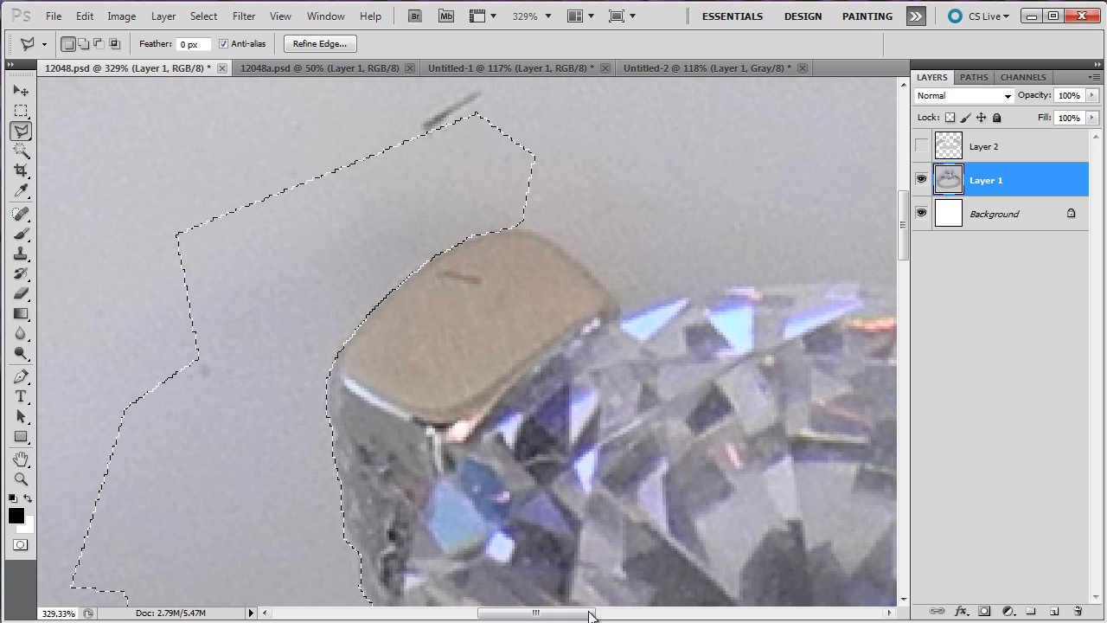
# Start a new lasso outline along the top edge of the photo.
pyautogui.moveTo(538, 617); pyautogui.dragTo(570, 616)
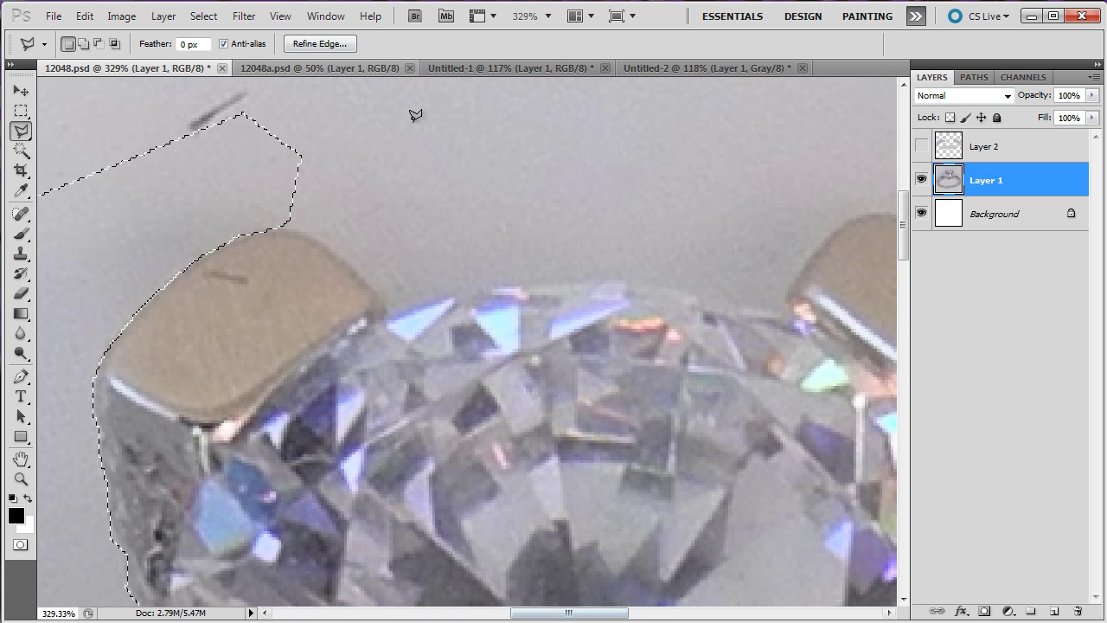
pyautogui.scroll(3, 895, 235)
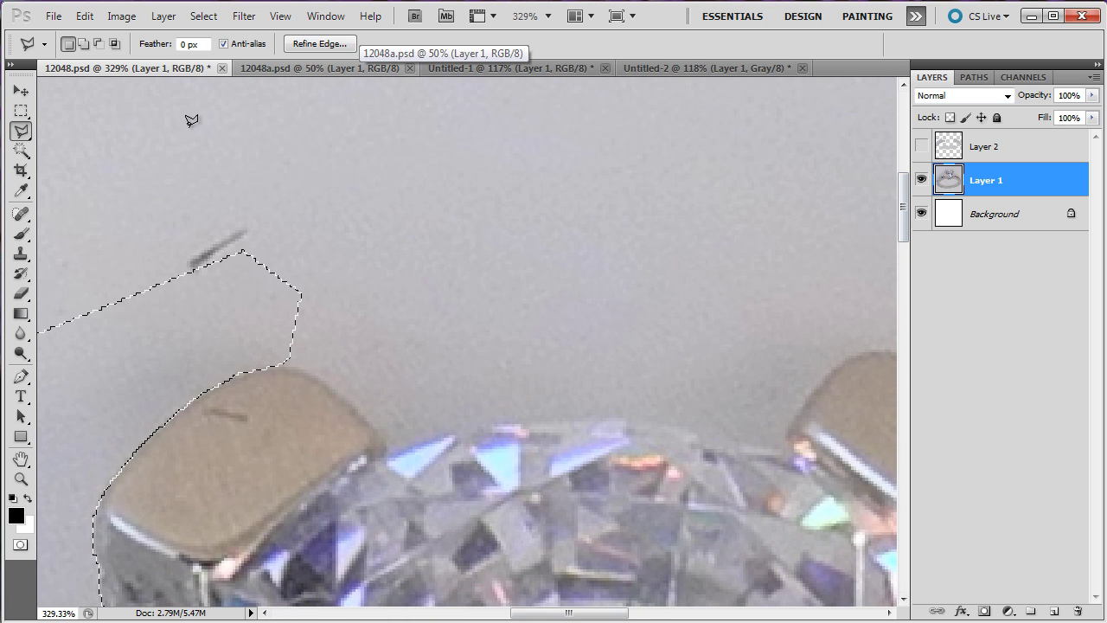
pyautogui.click(721, 112)
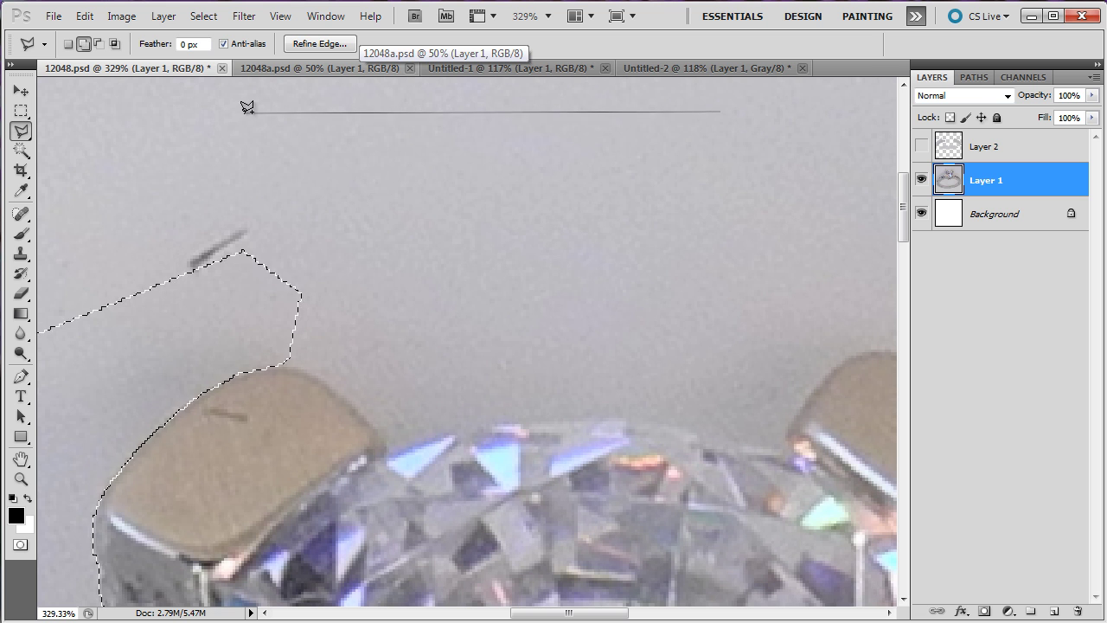
pyautogui.click(173, 112)
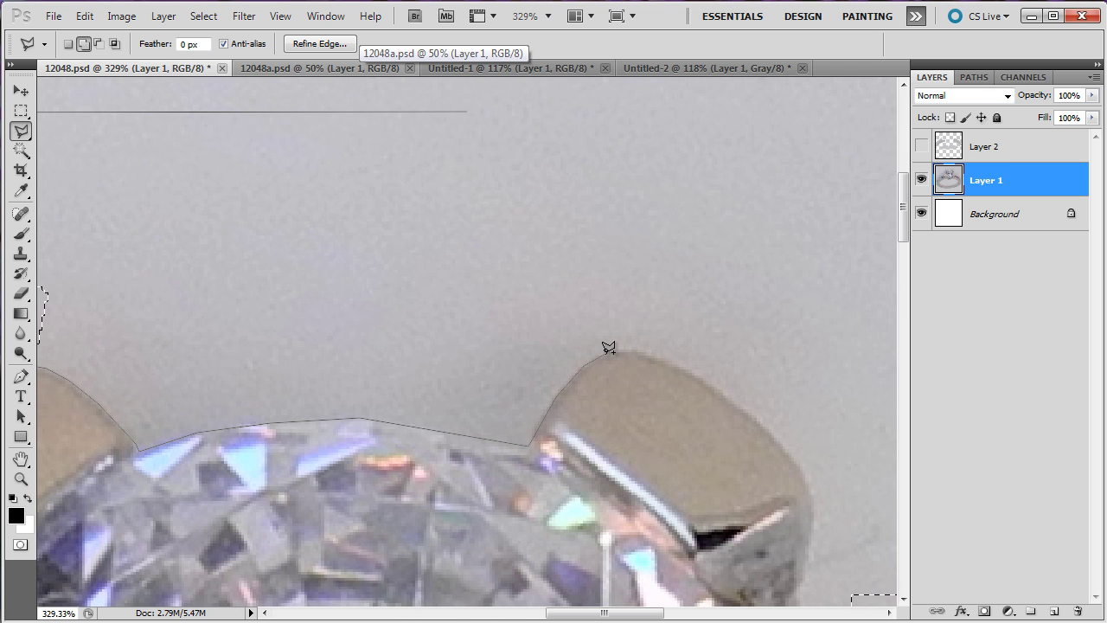
# Trace the lasso outline down the right prong's outer edge.
pyautogui.click(604, 353)
pyautogui.click(752, 416)
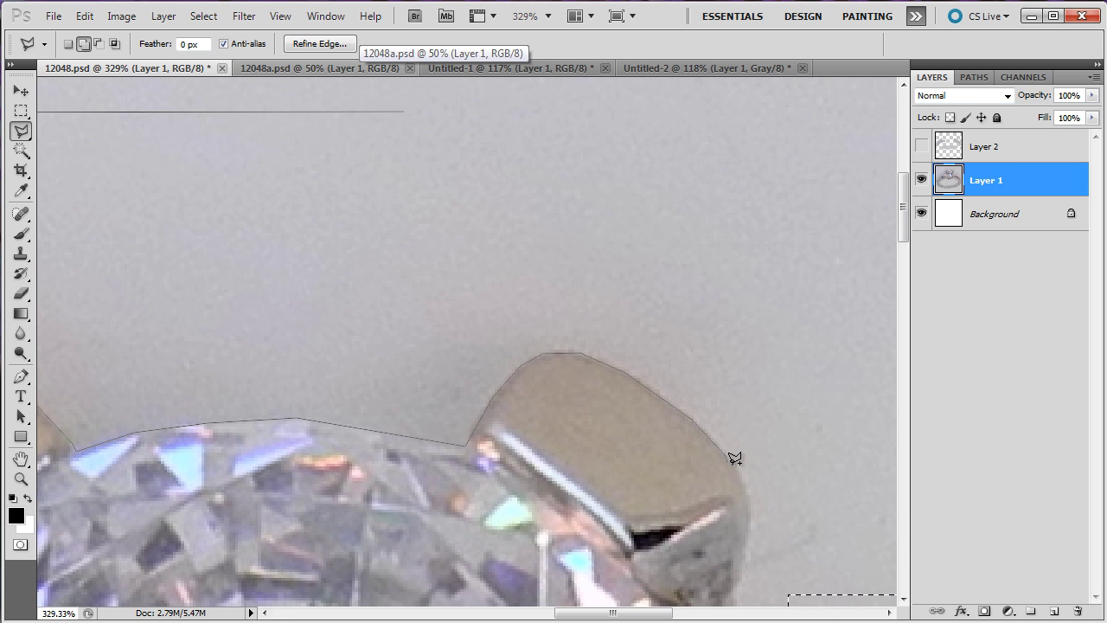
pyautogui.click(748, 475)
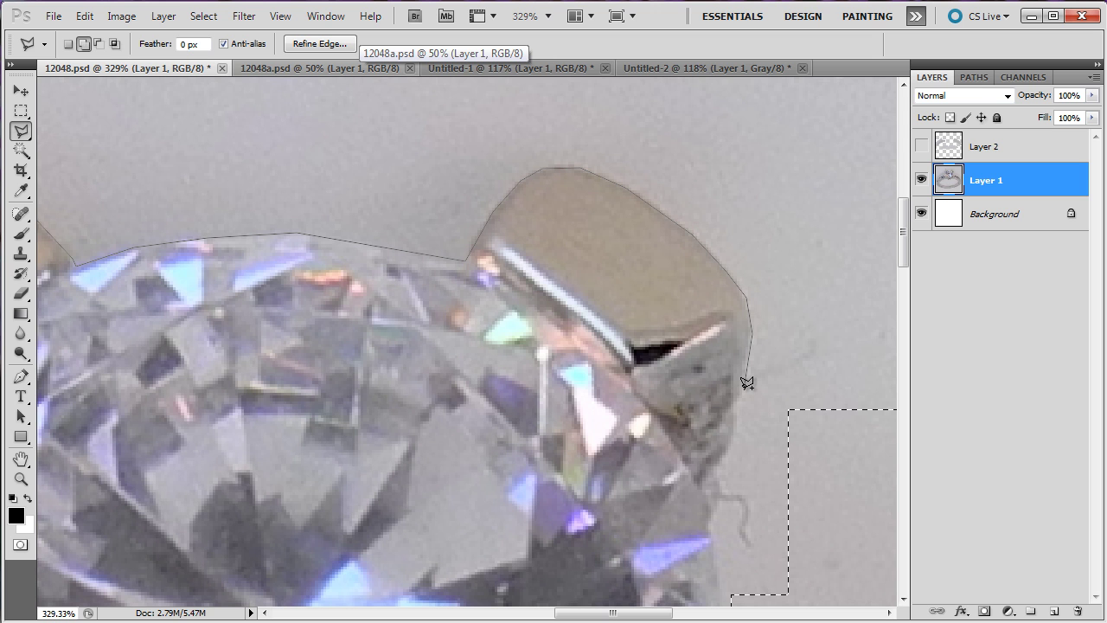
pyautogui.click(746, 384)
pyautogui.click(734, 434)
pyautogui.scroll(-5, 718, 522)
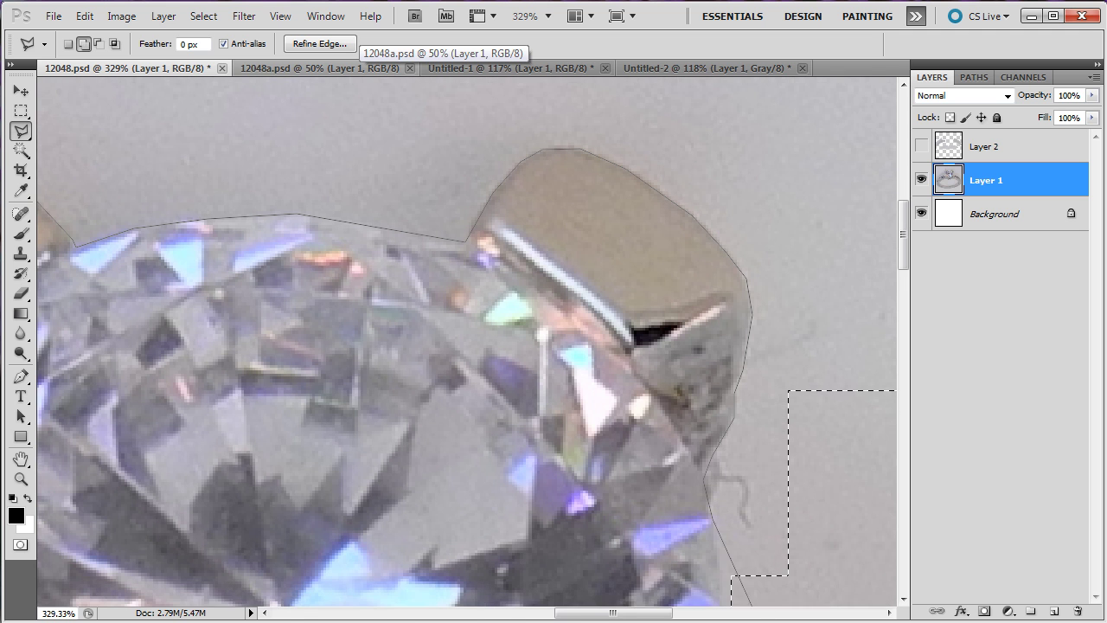
# Wrap the outline through the right background and across the top, closing it into the selection.
pyautogui.click(704, 288)
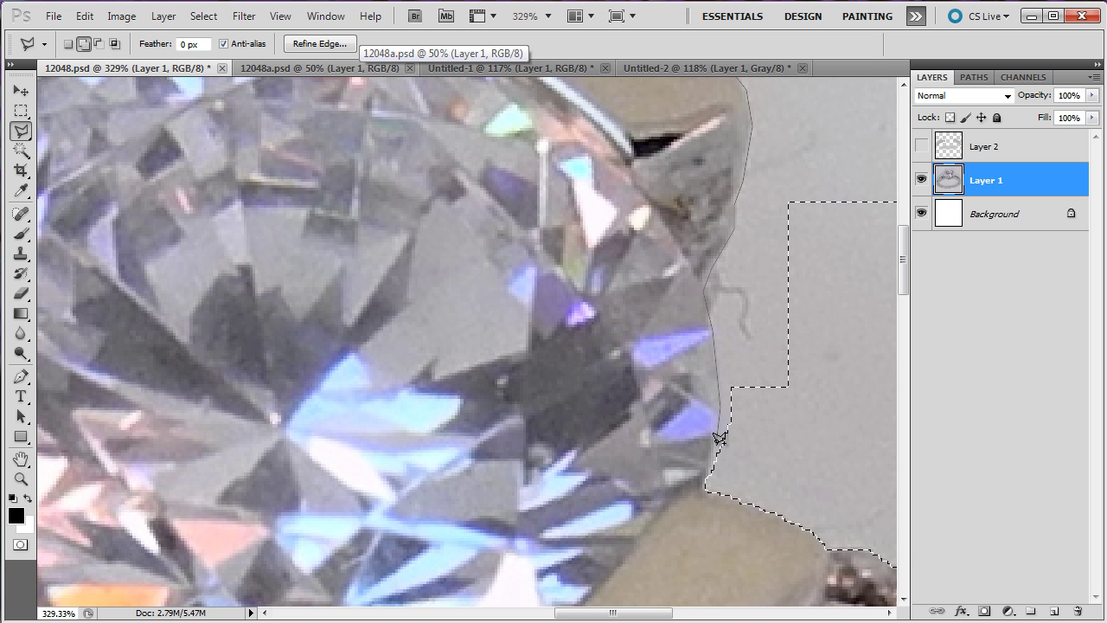
pyautogui.click(706, 481)
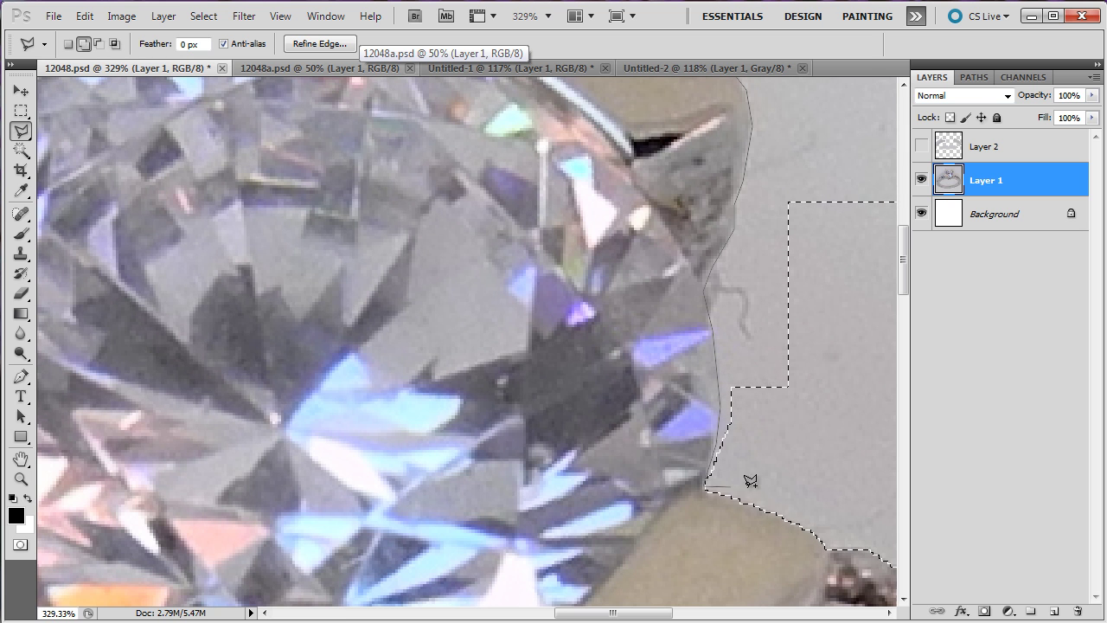
pyautogui.click(769, 485)
pyautogui.click(845, 427)
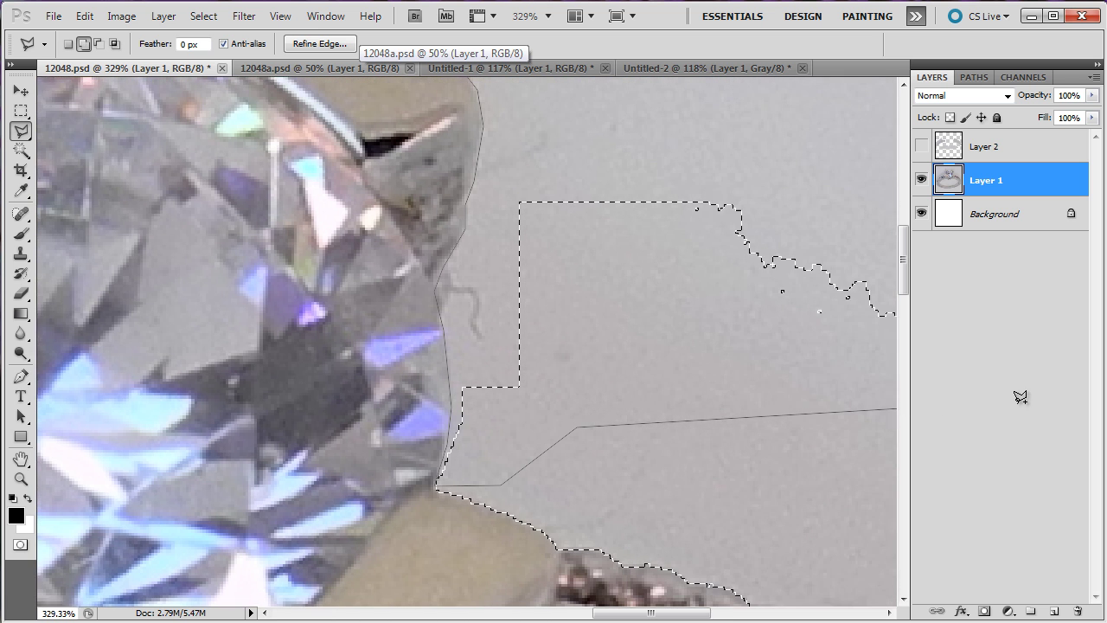
pyautogui.click(789, 399)
pyautogui.click(863, 250)
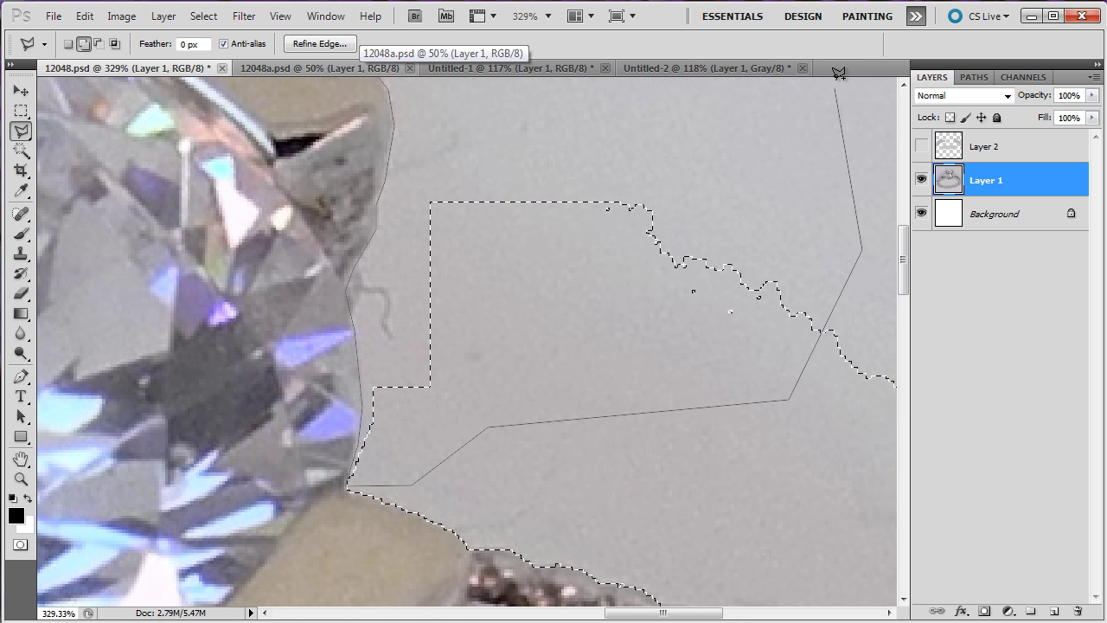
pyautogui.click(833, 145)
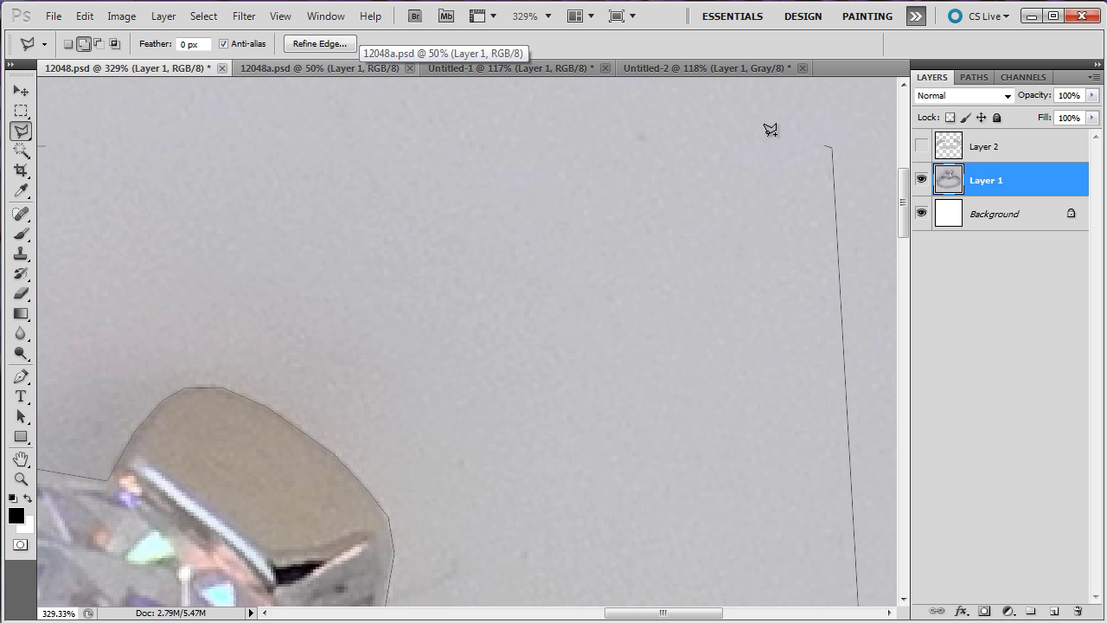
pyautogui.click(381, 136)
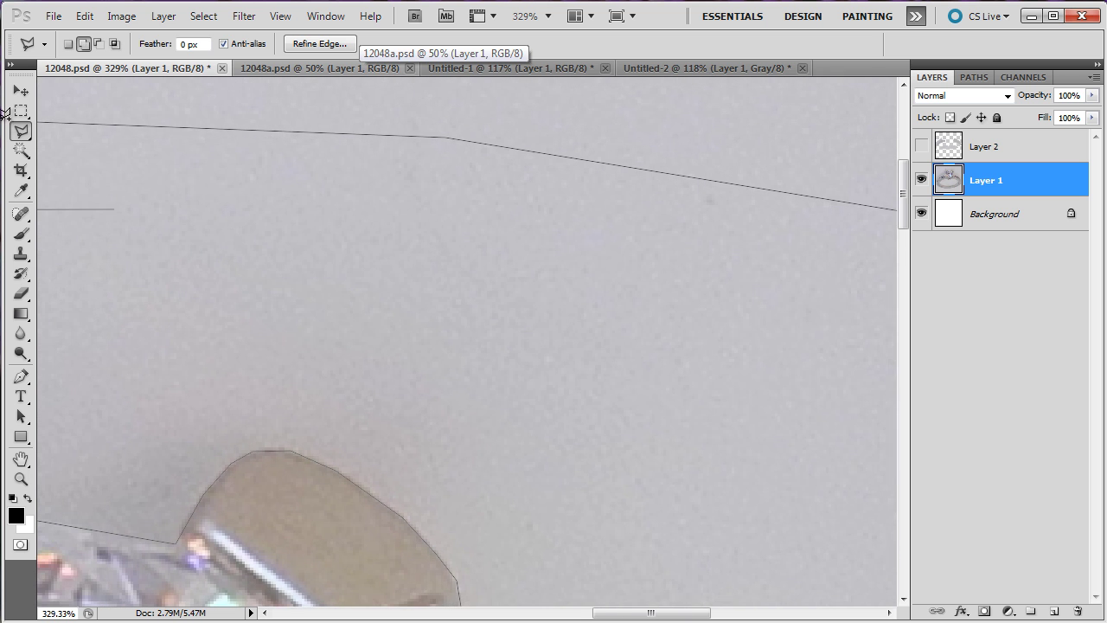
pyautogui.click(264, 139)
pyautogui.click(295, 206)
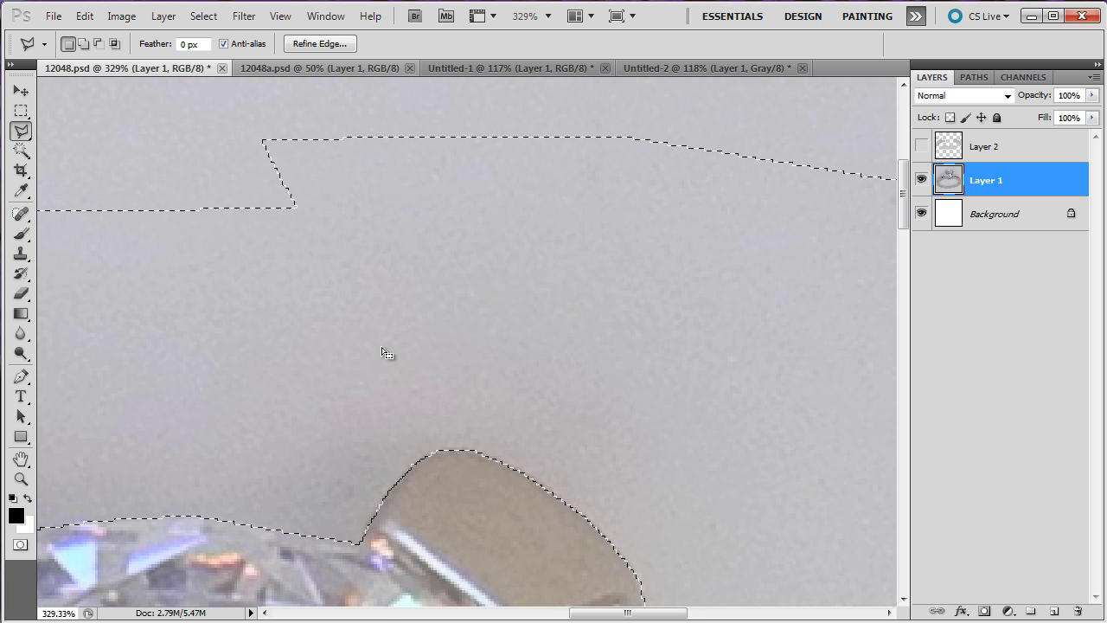
pyautogui.scroll(-6, 386, 353)
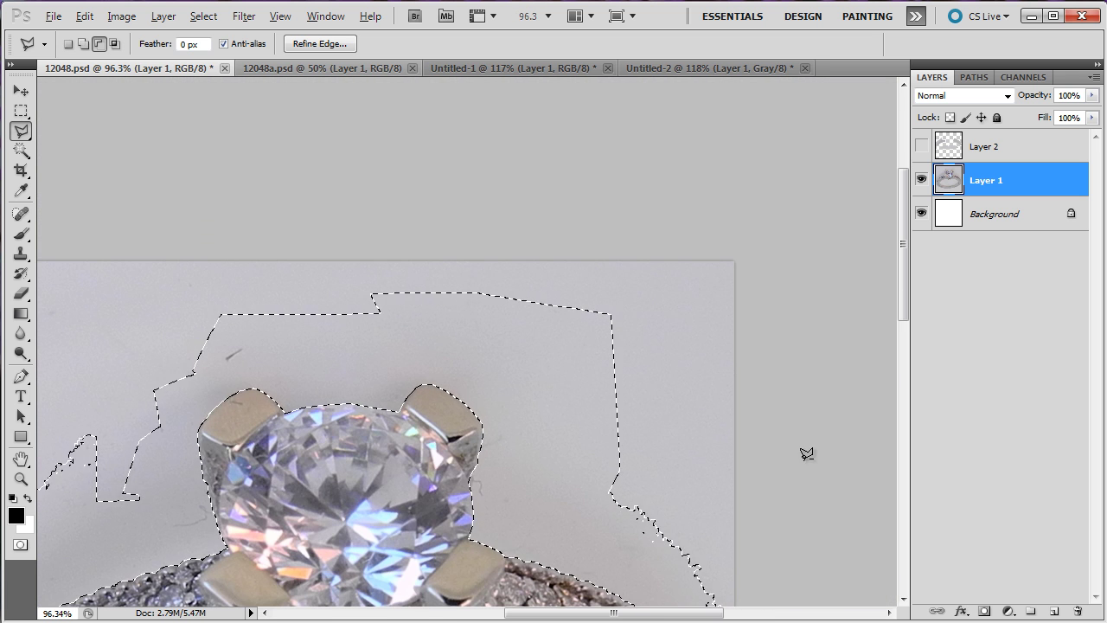
# Add the grey backdrop along the ring's right side to the selection.
pyautogui.moveTo(901, 286); pyautogui.dragTo(919, 359)
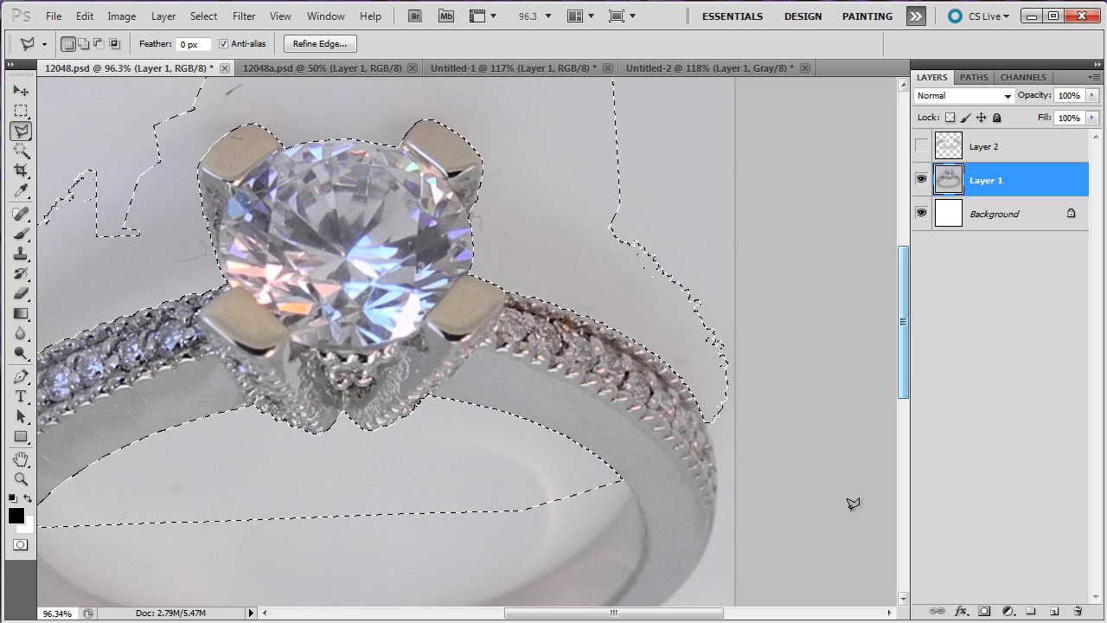
pyautogui.moveTo(685, 619); pyautogui.dragTo(655, 619)
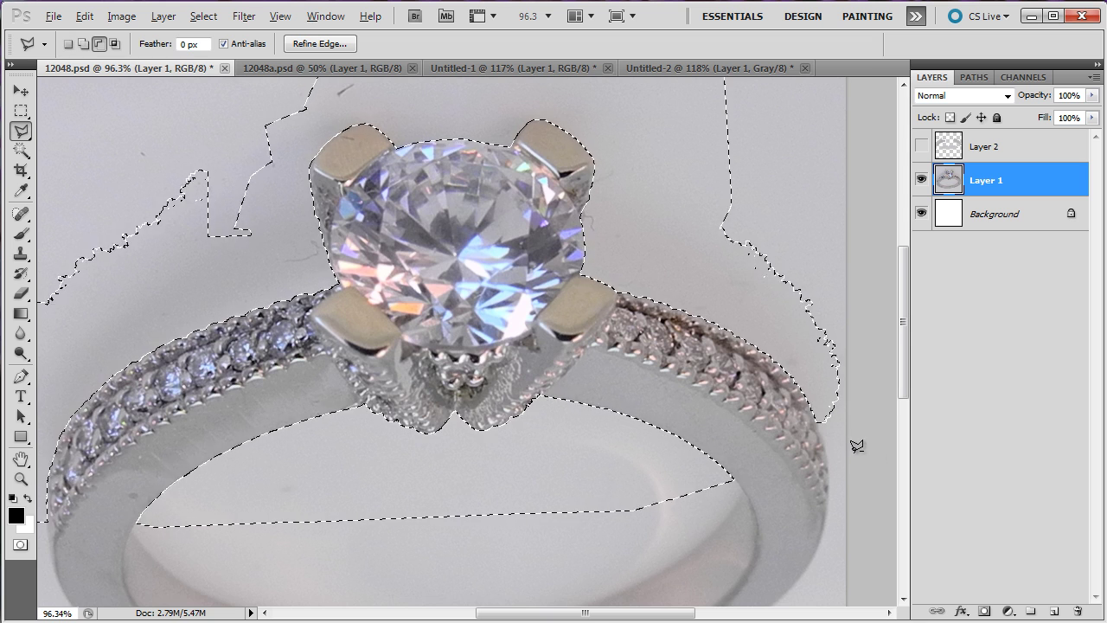
pyautogui.scroll(6, 851, 450)
pyautogui.scroll(1, 847, 442)
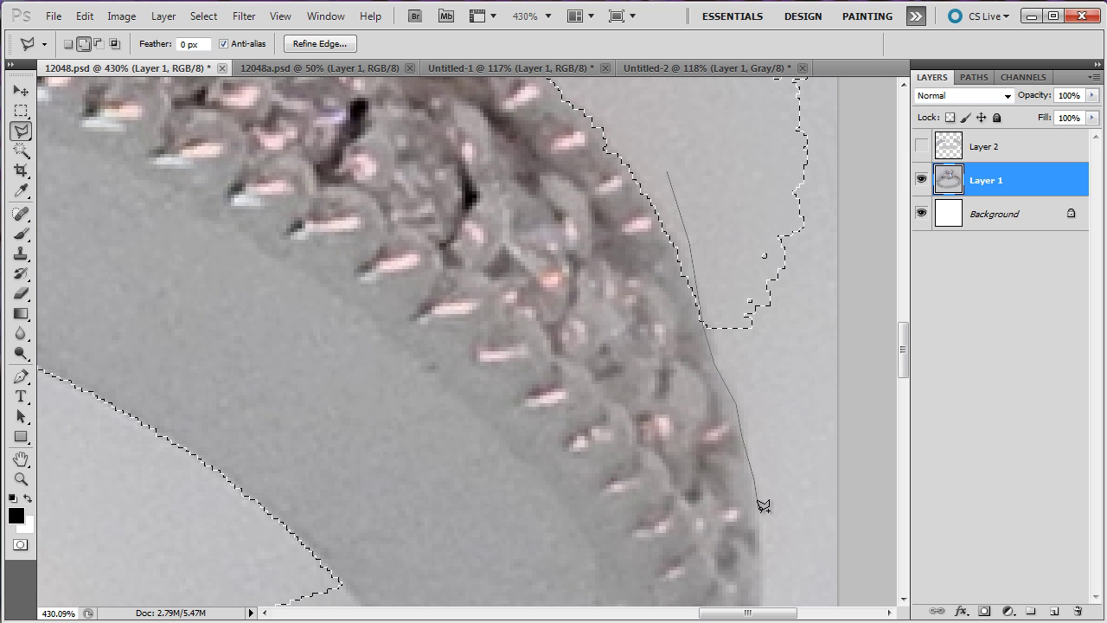
pyautogui.scroll(-5, 754, 597)
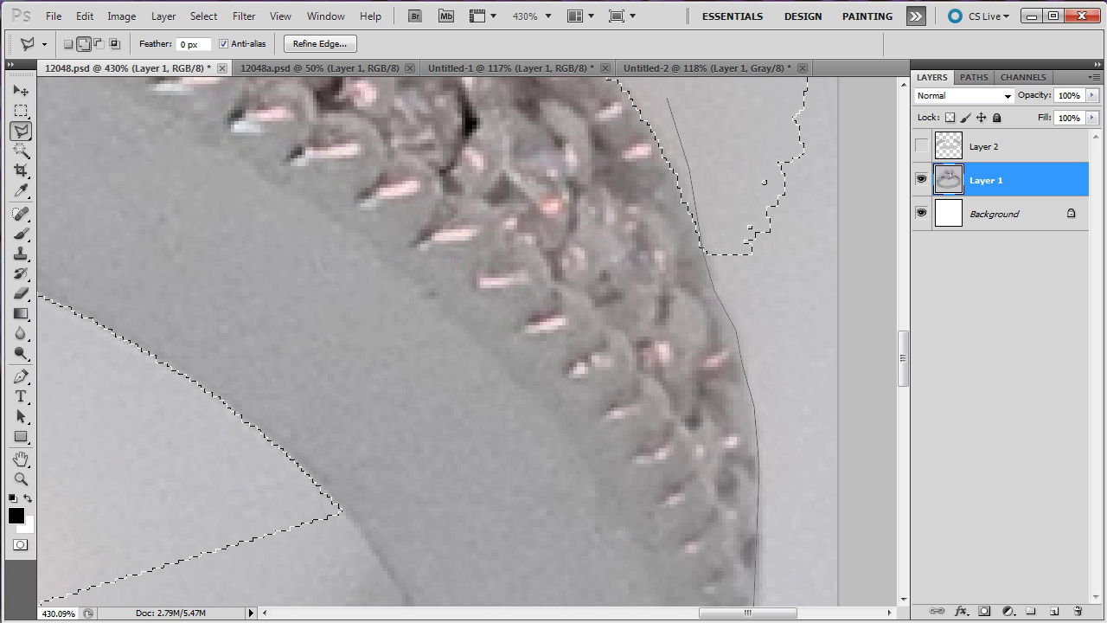
pyautogui.click(764, 355)
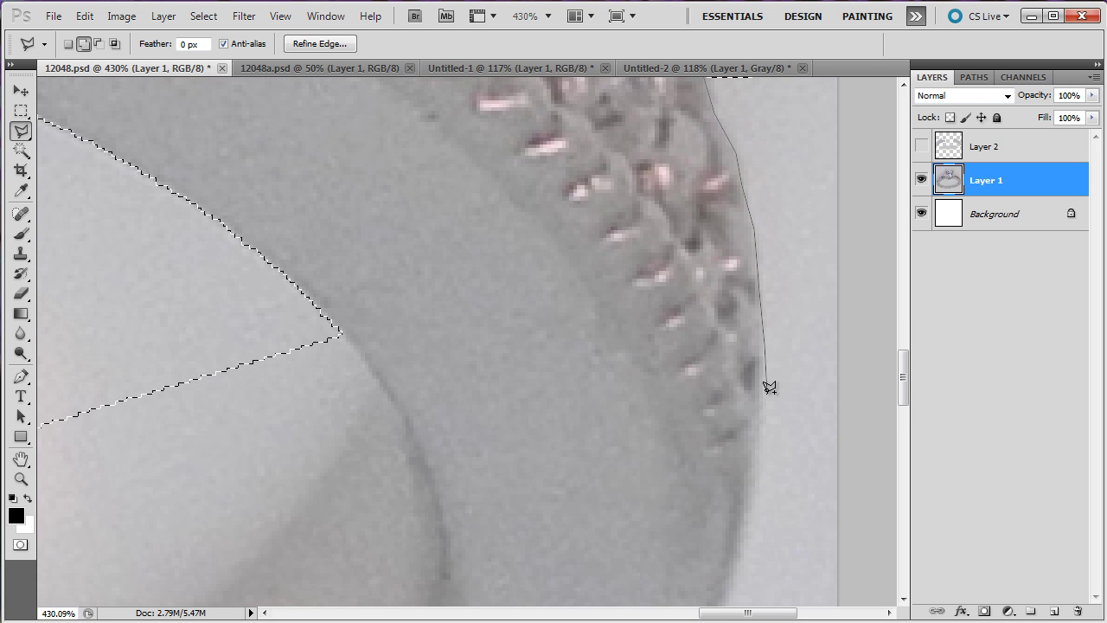
pyautogui.click(744, 512)
pyautogui.click(833, 513)
pyautogui.click(870, 484)
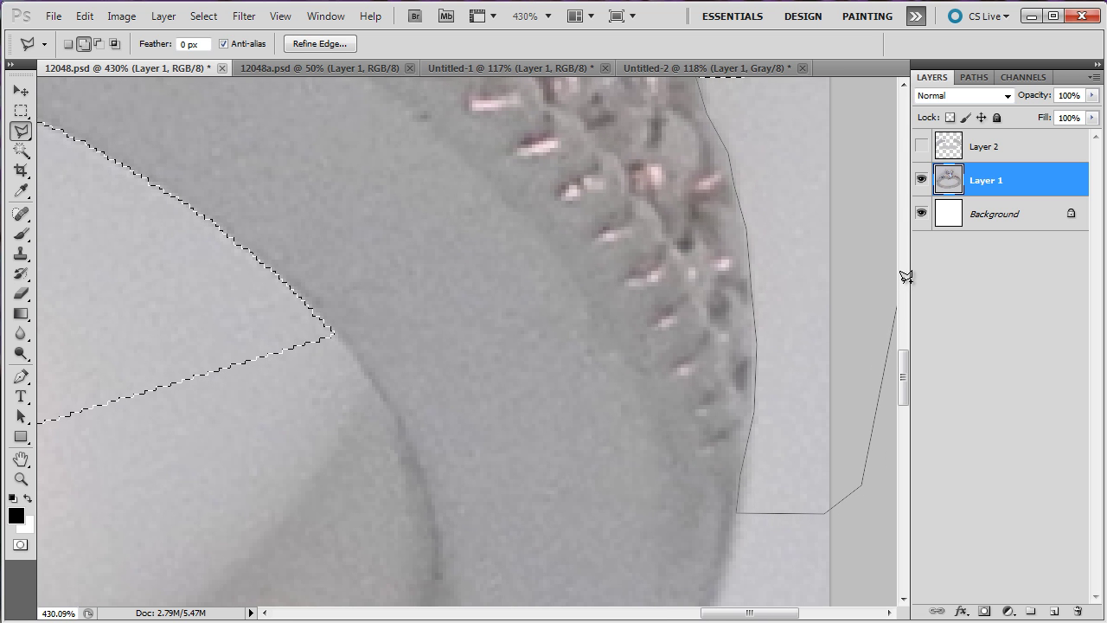
pyautogui.click(884, 276)
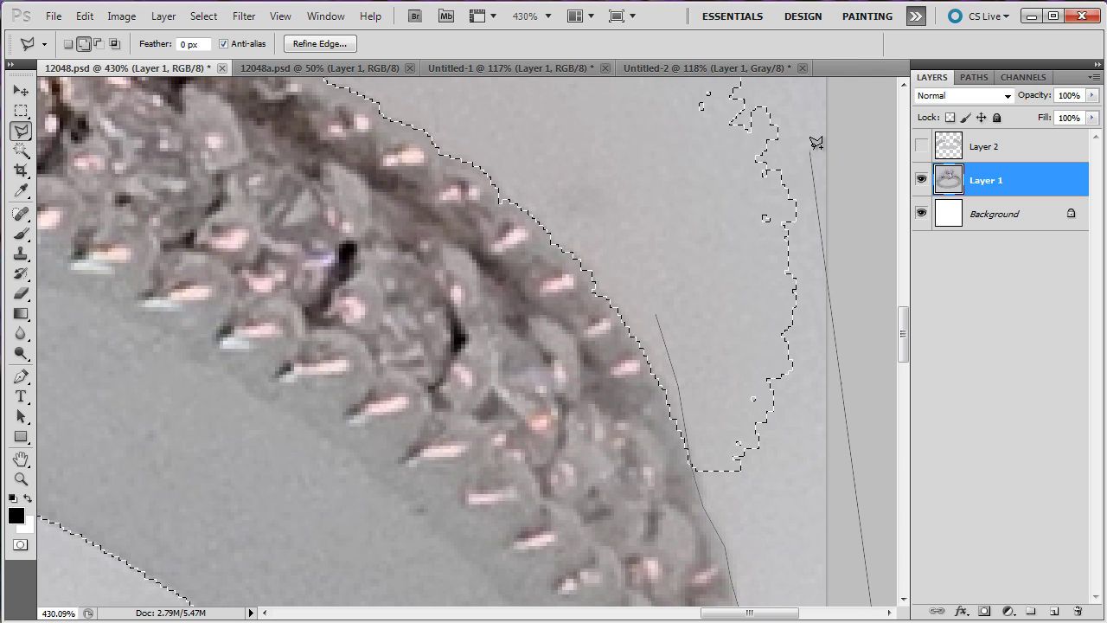
pyautogui.click(818, 147)
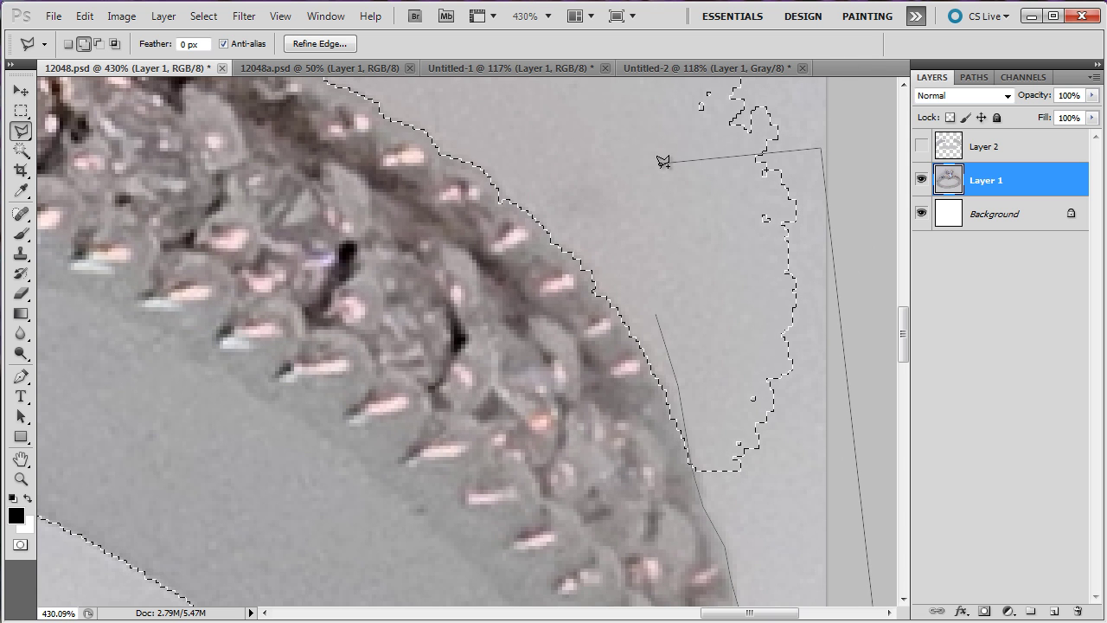
pyautogui.doubleClick(654, 173)
# Begin outlining a new background patch along the band's top edge on the left.
pyautogui.moveTo(903, 326); pyautogui.dragTo(920, 394)
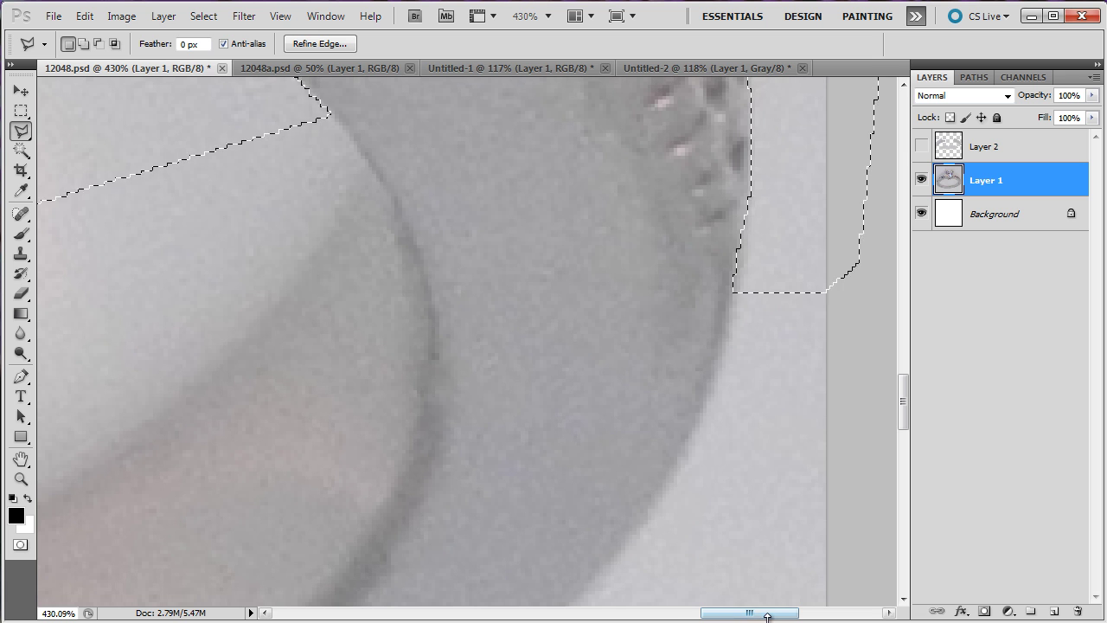
pyautogui.moveTo(771, 614)
pyautogui.mouseDown()
pyautogui.moveTo(745, 614)
pyautogui.moveTo(758, 617)
pyautogui.mouseUp()
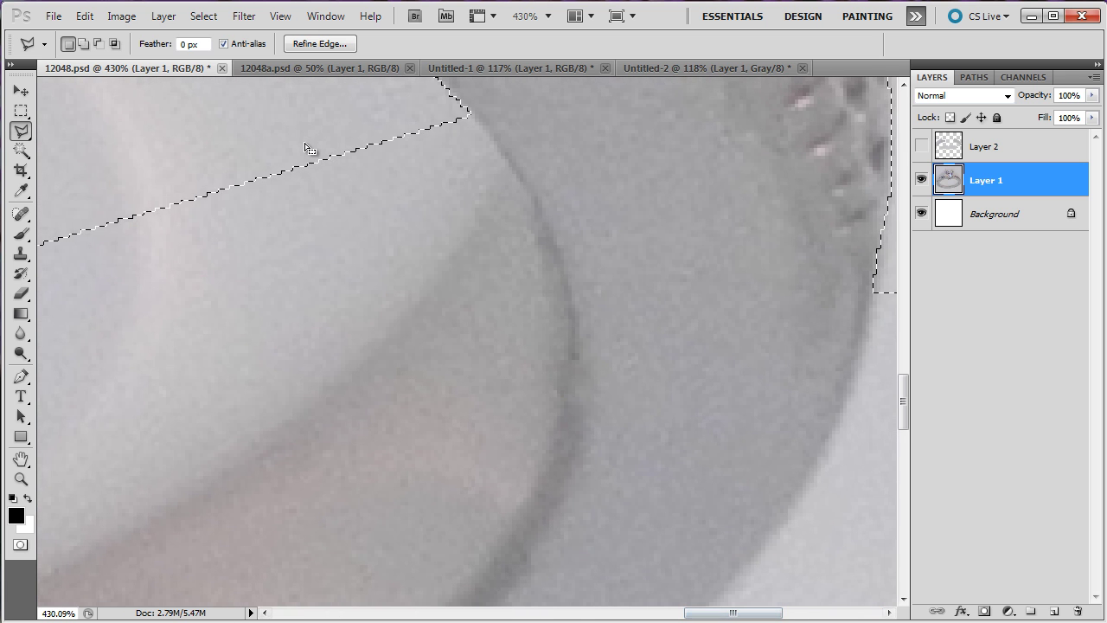
pyautogui.keyDown('shift'); pyautogui.click(205, 125); pyautogui.keyUp('shift')
pyautogui.click(350, 177)
pyautogui.click(435, 165)
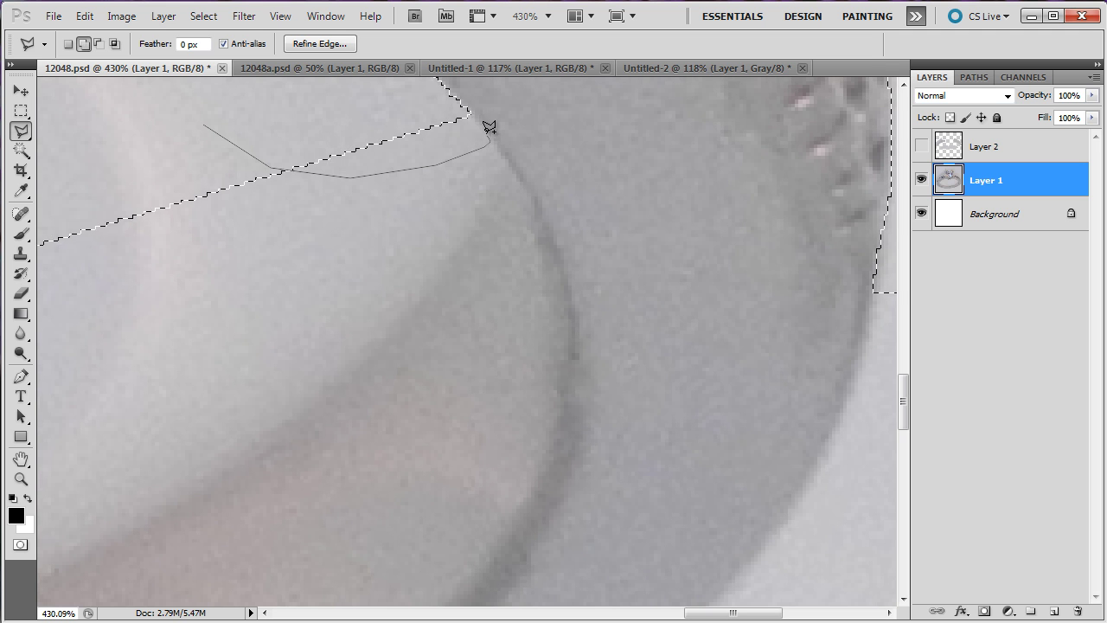
# Close the left patch into the selection and cancel the stray outline around the jewels.
pyautogui.doubleClick(333, 88)
pyautogui.moveTo(906, 400)
pyautogui.mouseDown()
pyautogui.moveTo(902, 425)
pyautogui.moveTo(902, 415)
pyautogui.mouseUp()
pyautogui.scroll(-6, 188, 375)
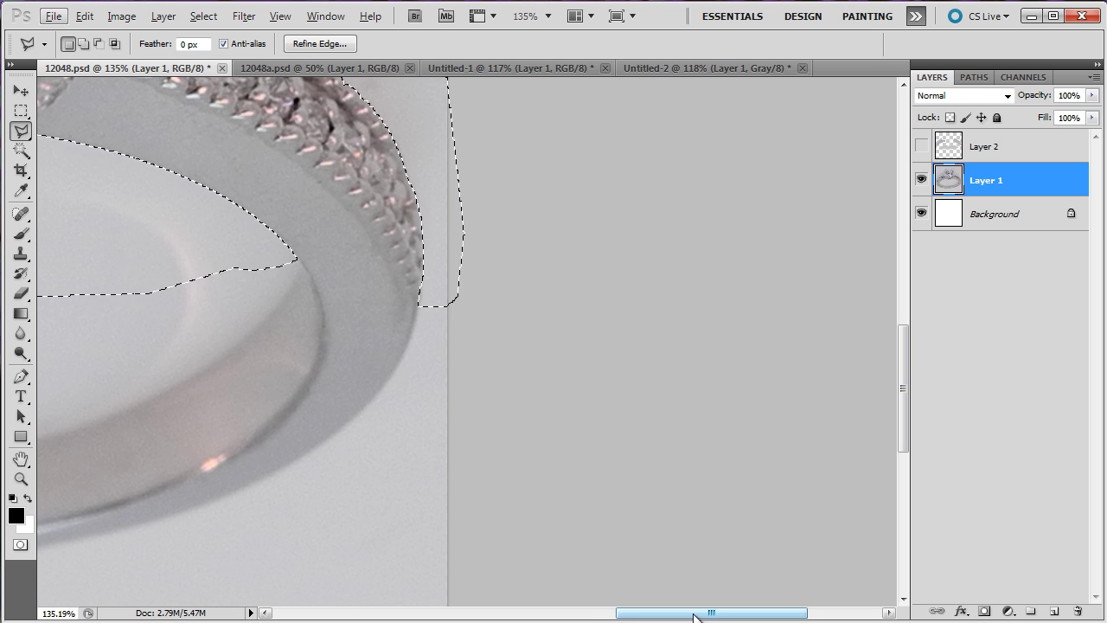
pyautogui.moveTo(699, 613); pyautogui.dragTo(436, 566)
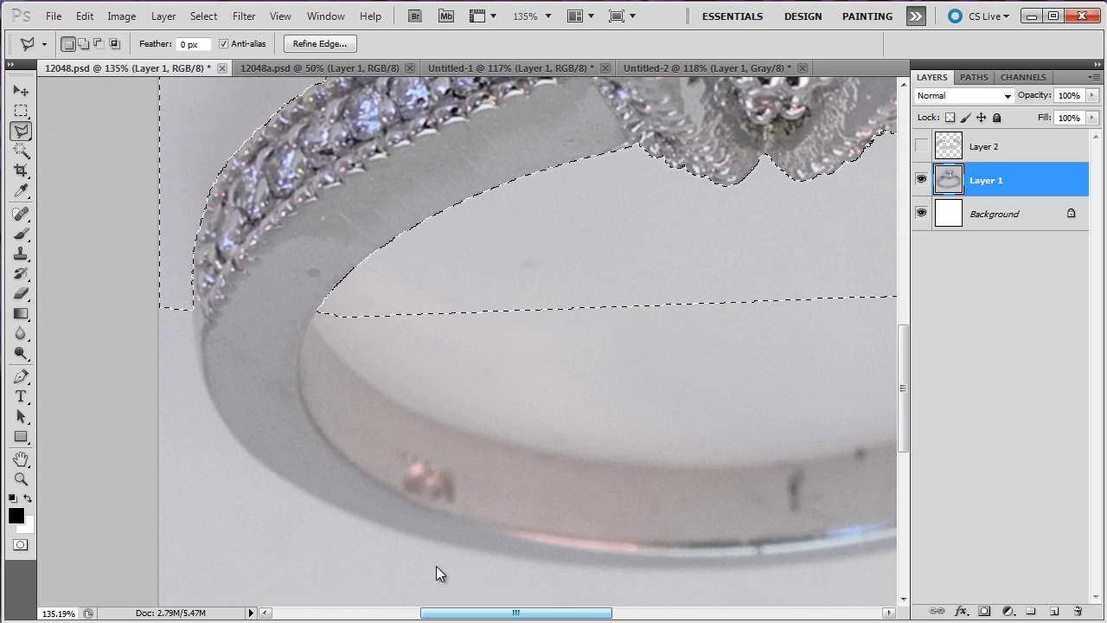
pyautogui.scroll(2, 162, 316)
pyautogui.scroll(3, 162, 315)
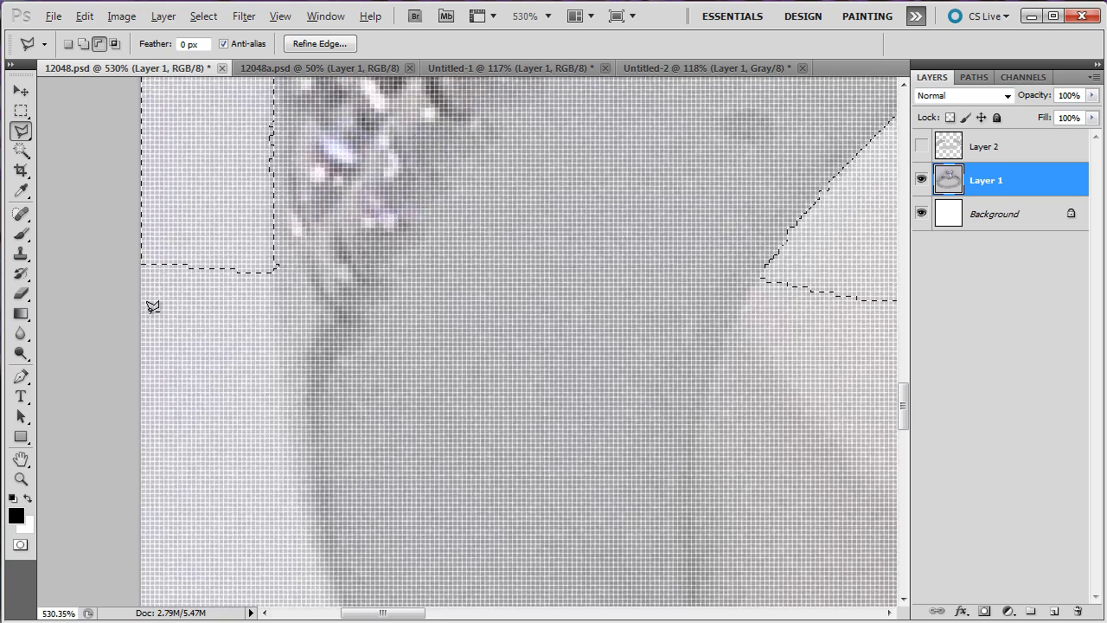
pyautogui.scroll(2, 158, 302)
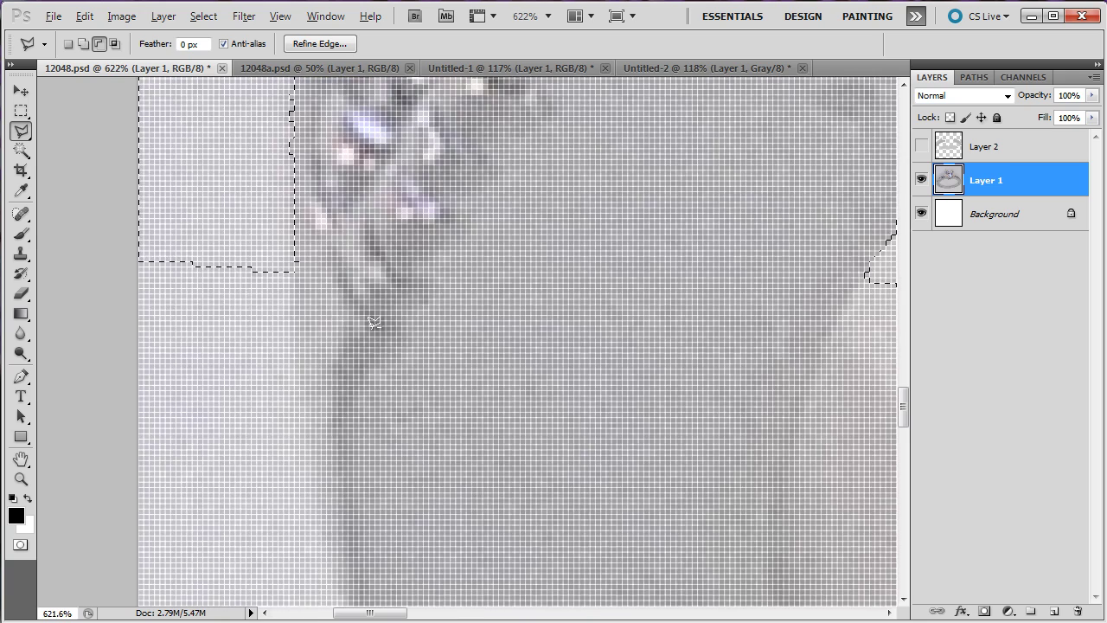
pyautogui.scroll(-3, 309, 309)
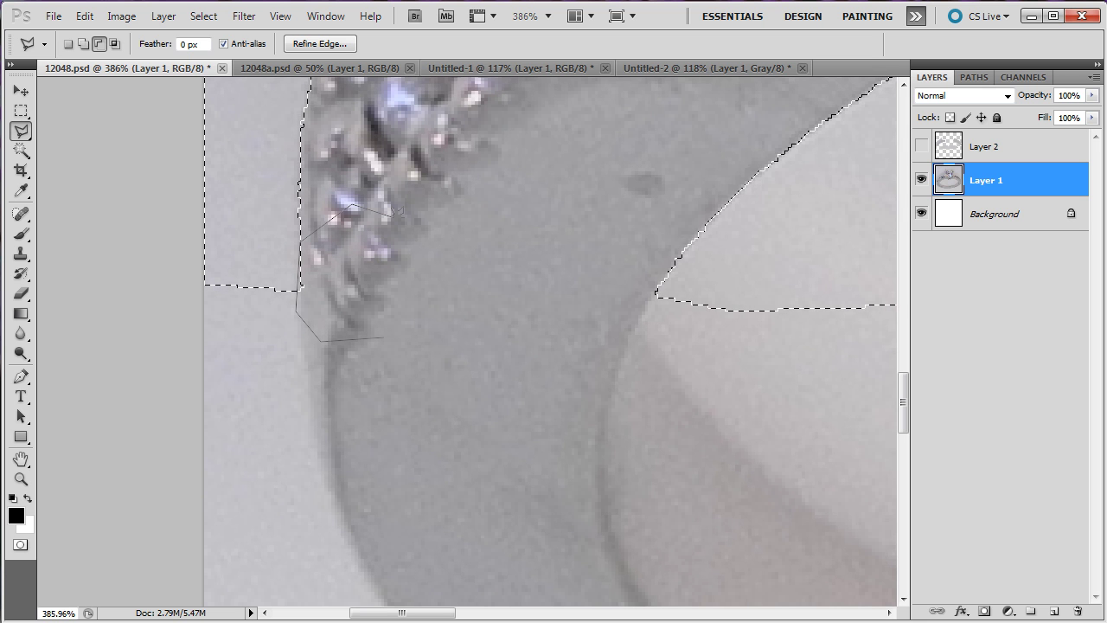
pyautogui.press('Escape')
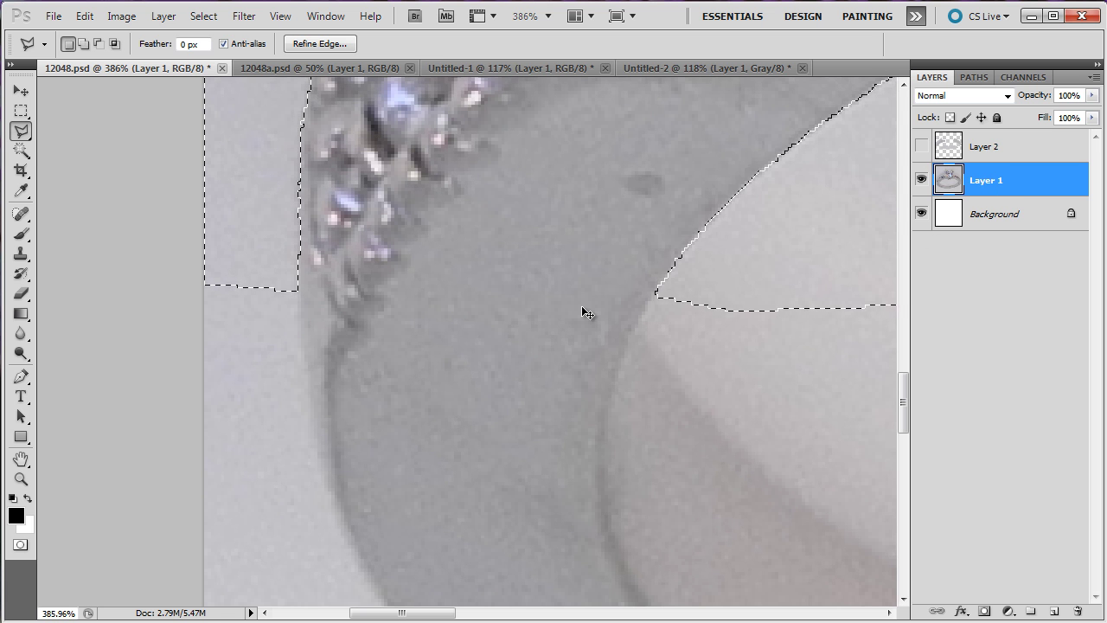
# Fit the image on screen, invert the selection with Ctrl+Shift+I, and zoom in on the stone.
pyautogui.hotkey('ctrl', '0')
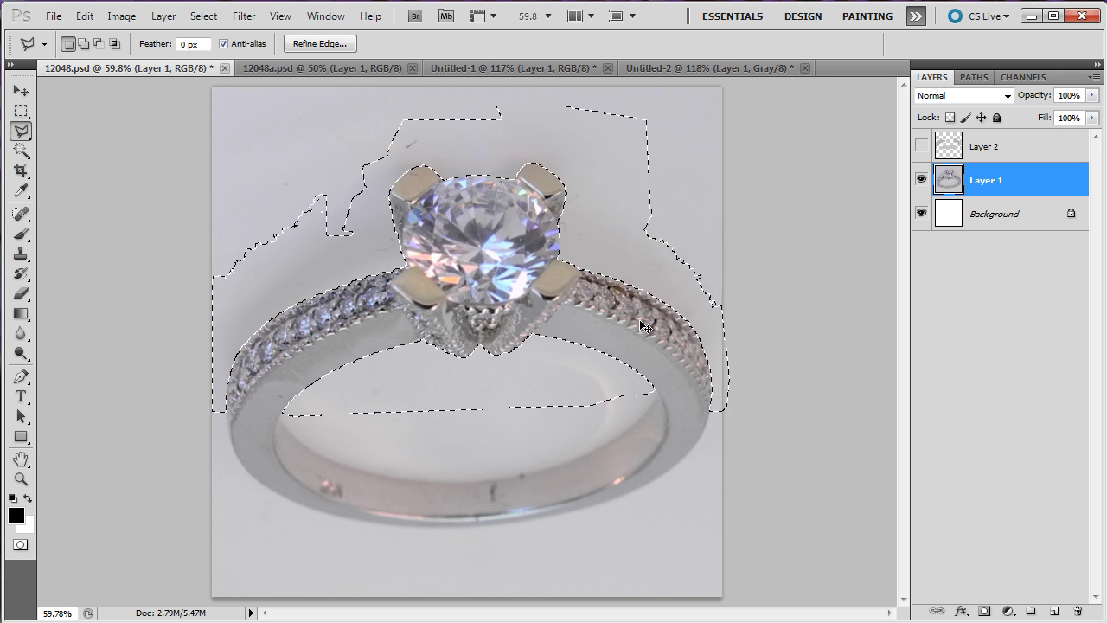
pyautogui.hotkey('ctrl', 'shift', 'i')
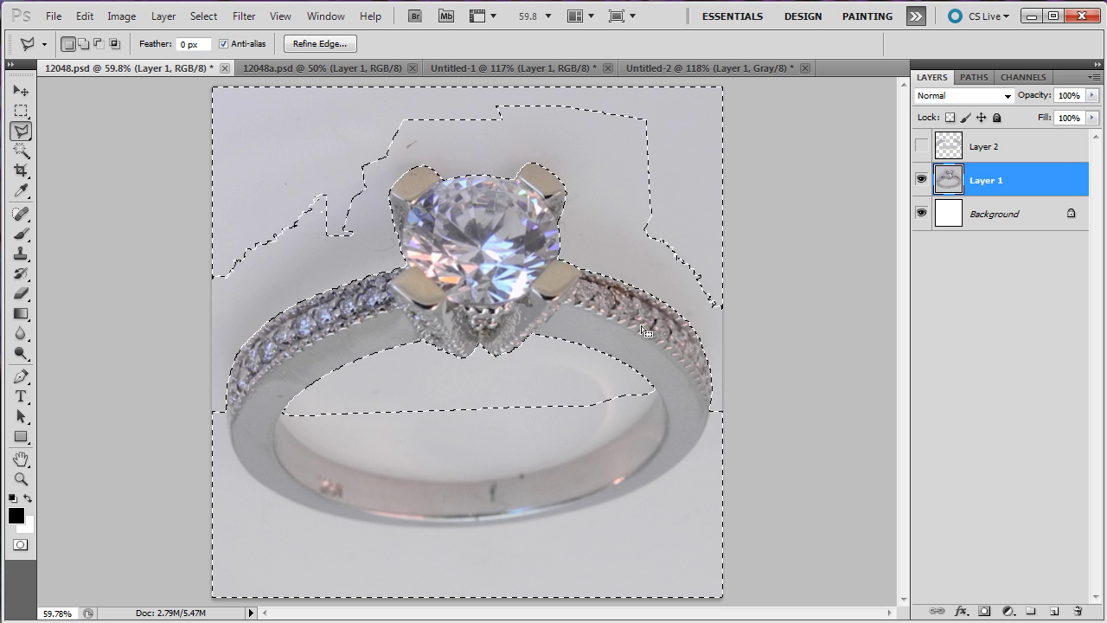
pyautogui.scroll(5, 447, 349)
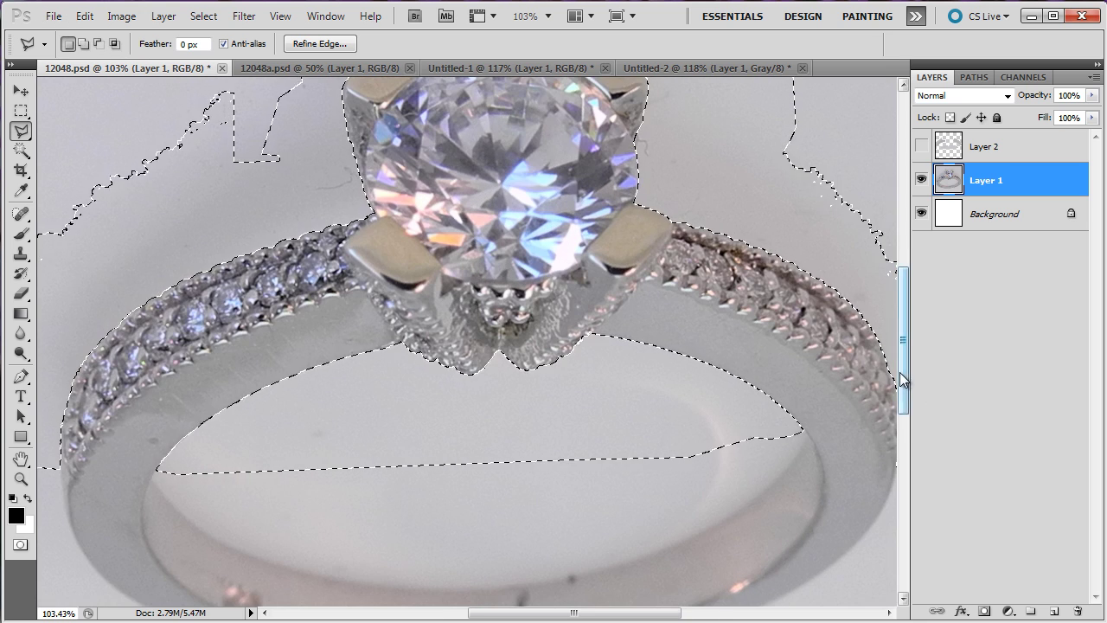
pyautogui.scroll(4, 906, 330)
pyautogui.scroll(1, 474, 379)
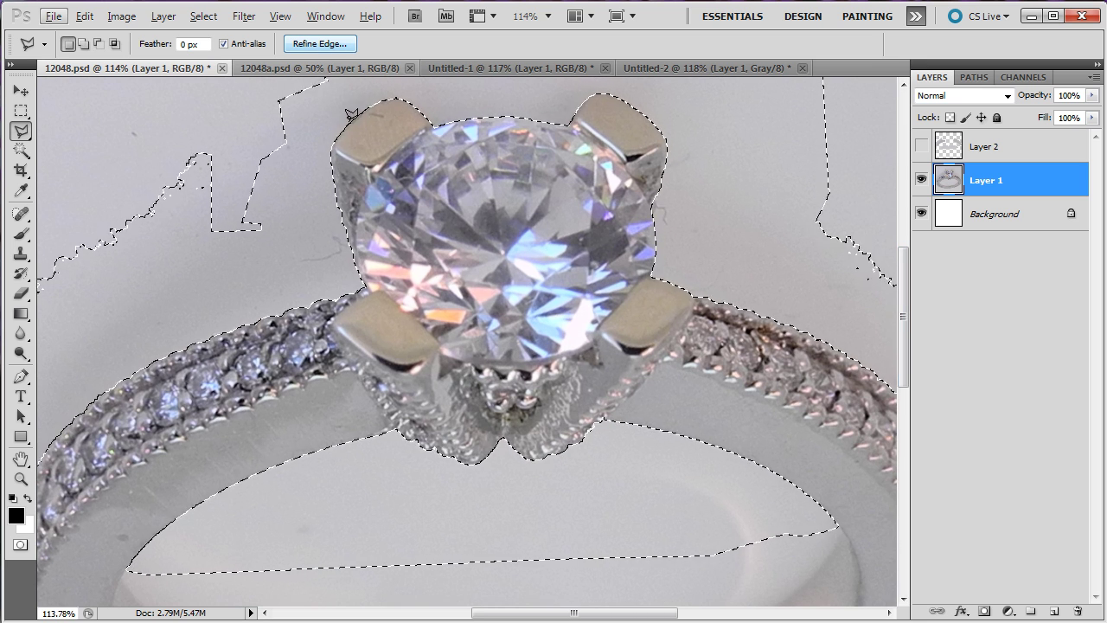
# Refine the ring selection's edge with Contrast raised slightly, then apply it.
pyautogui.click(319, 343)
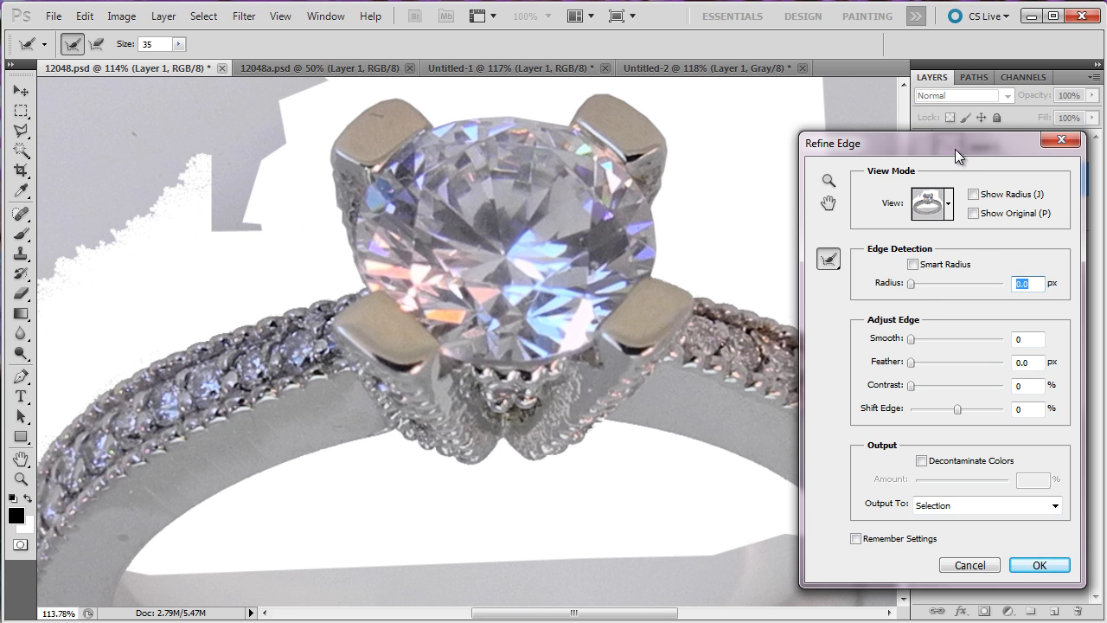
pyautogui.moveTo(955, 148); pyautogui.dragTo(1064, 92)
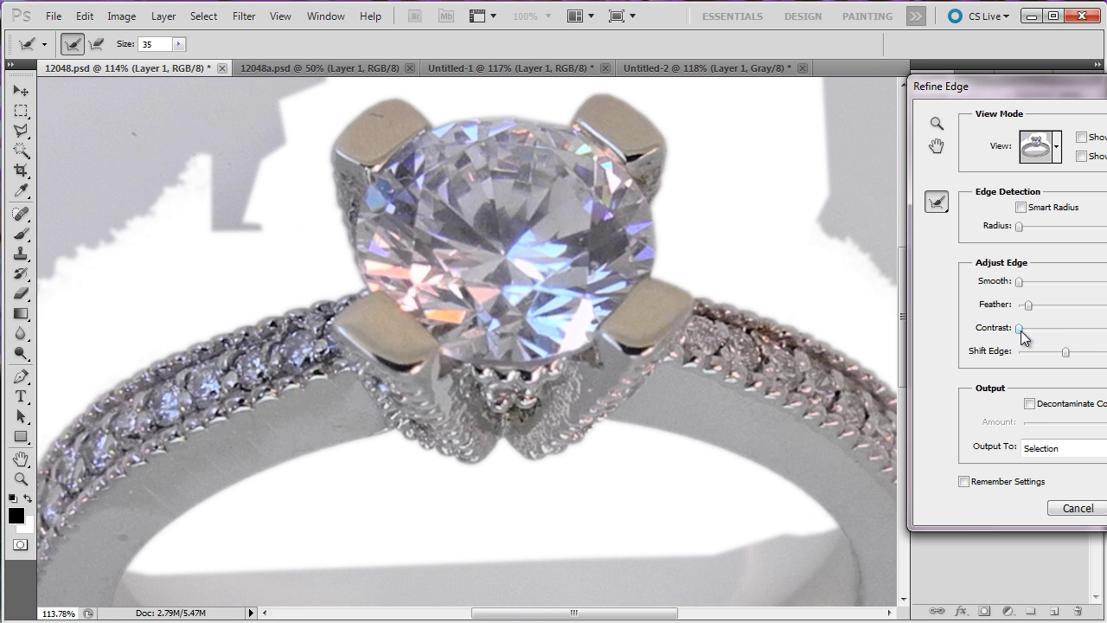
pyautogui.moveTo(1021, 331); pyautogui.dragTo(1046, 332)
pyautogui.press('Return')
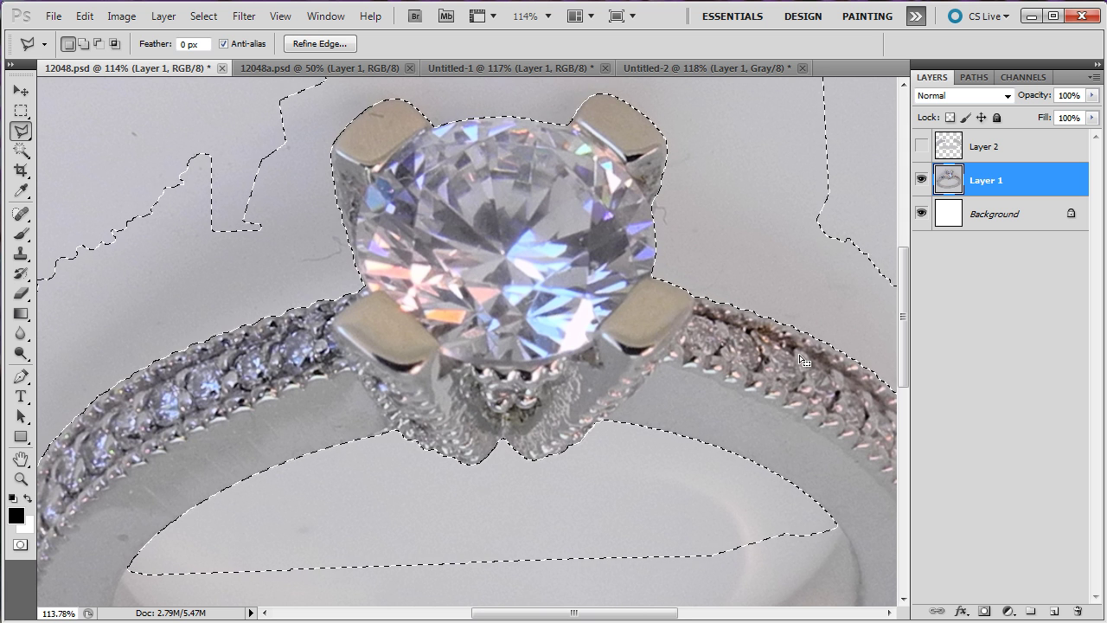
# Invert the selection back to the upper background and delete it to white.
pyautogui.scroll(-5, 800, 359)
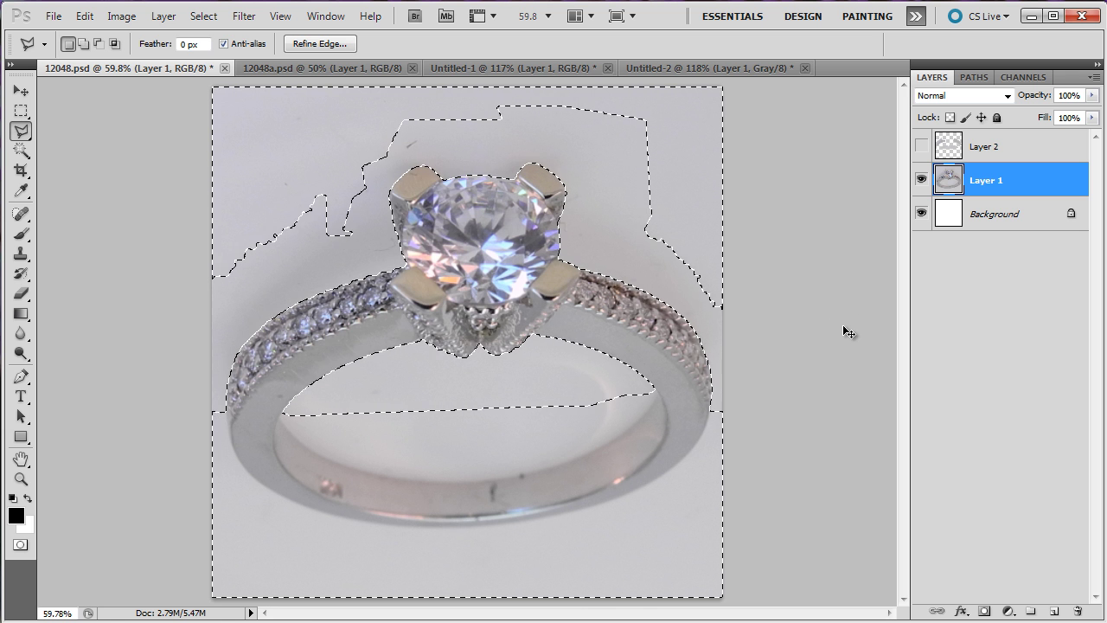
pyautogui.hotkey('ctrl', 'shift', 'i')
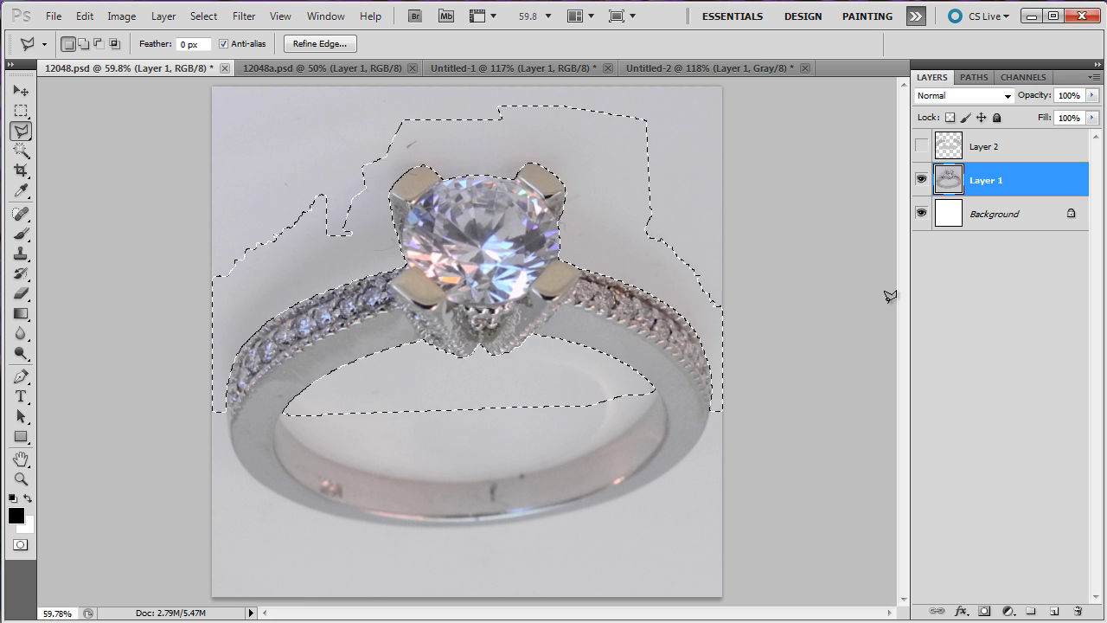
pyautogui.press('Delete')
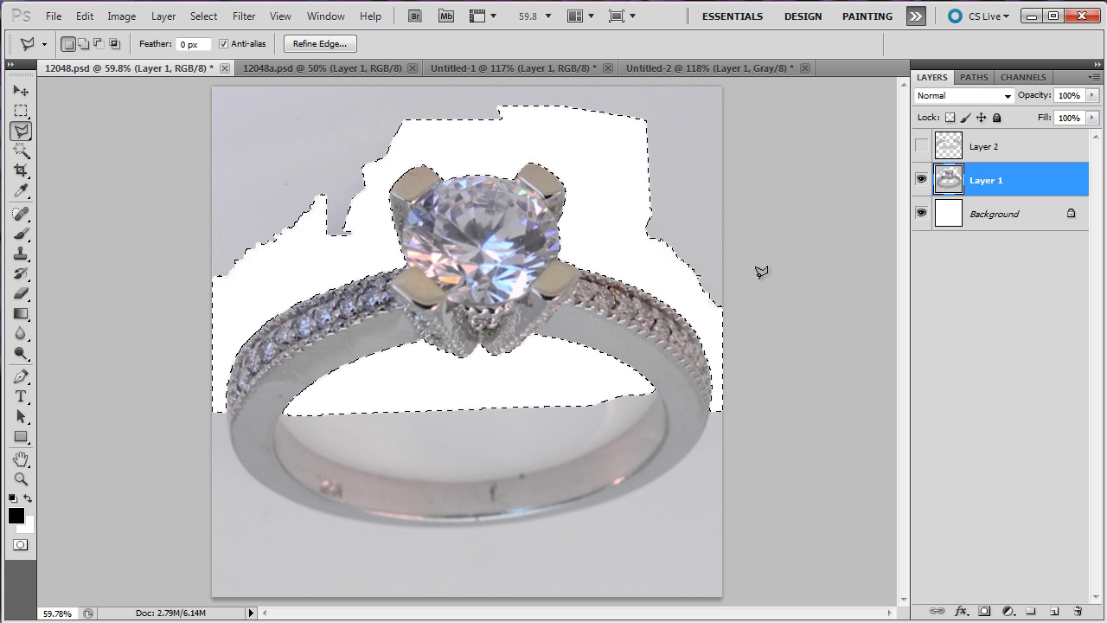
# Deselect all and zoom in to about 197% on the ring's lower inner band.
pyautogui.hotkey('ctrl', 'd')
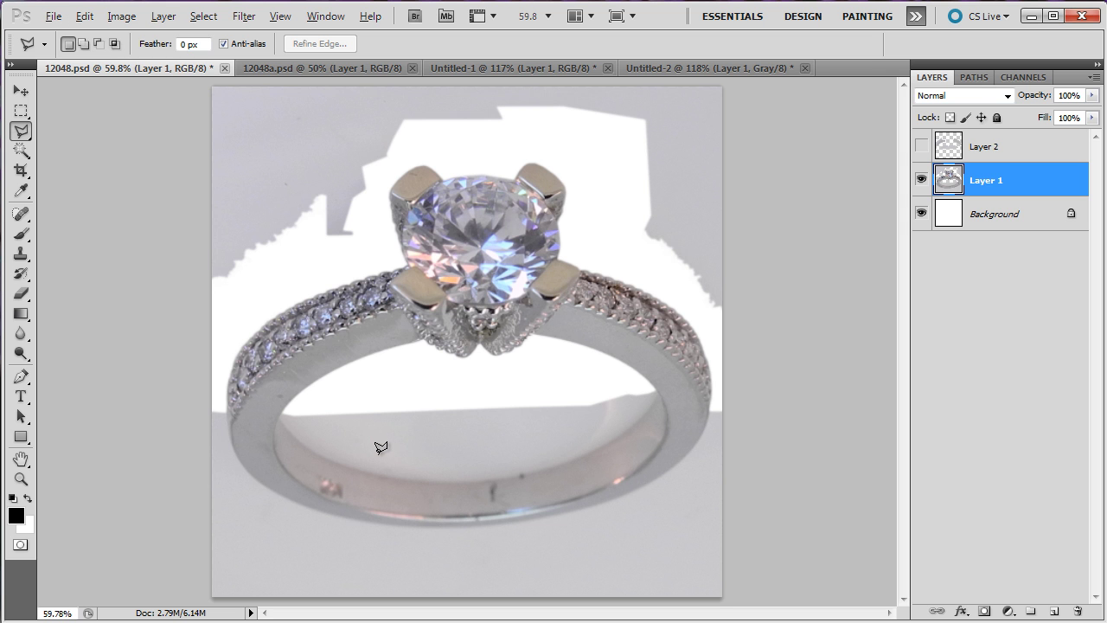
pyautogui.scroll(8, 378, 446)
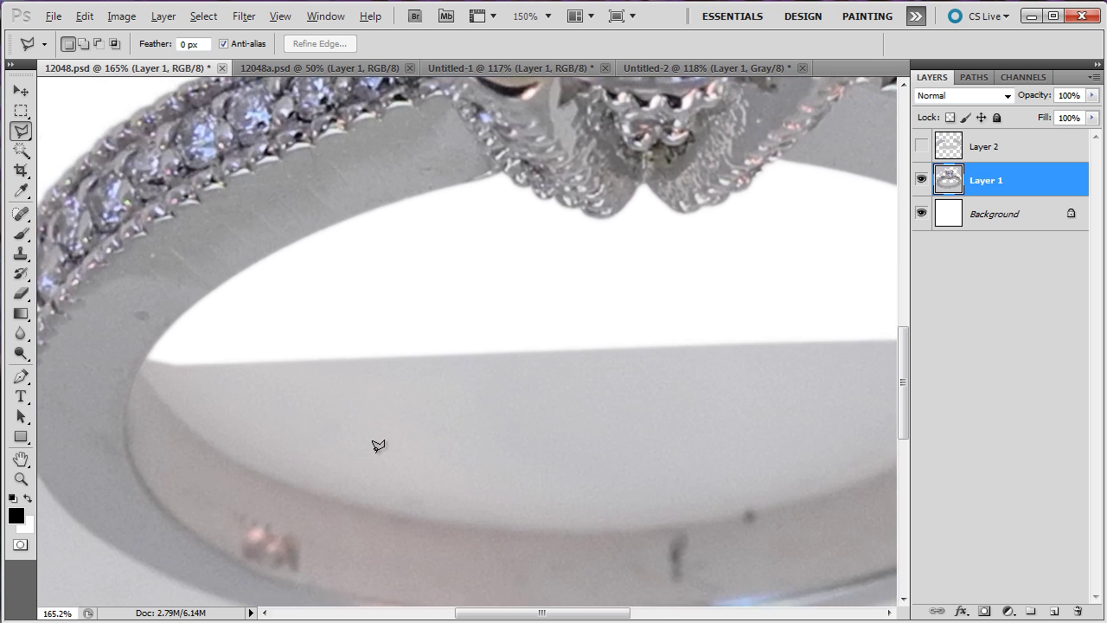
pyautogui.scroll(-2, 378, 445)
pyautogui.scroll(2, 378, 446)
pyautogui.scroll(-4, 378, 446)
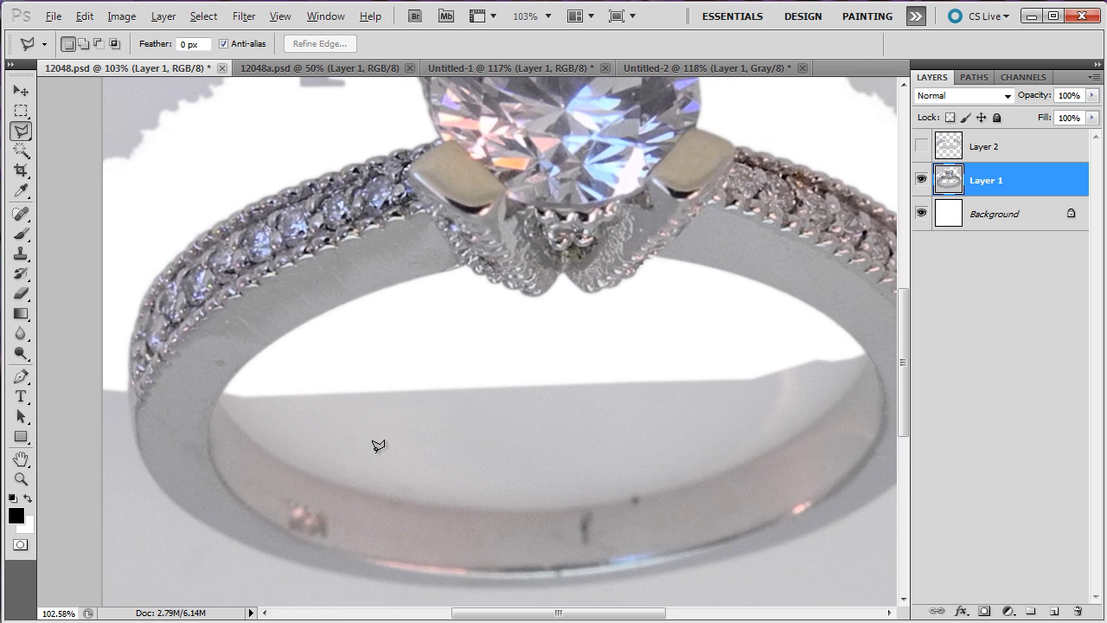
pyautogui.press('alt')
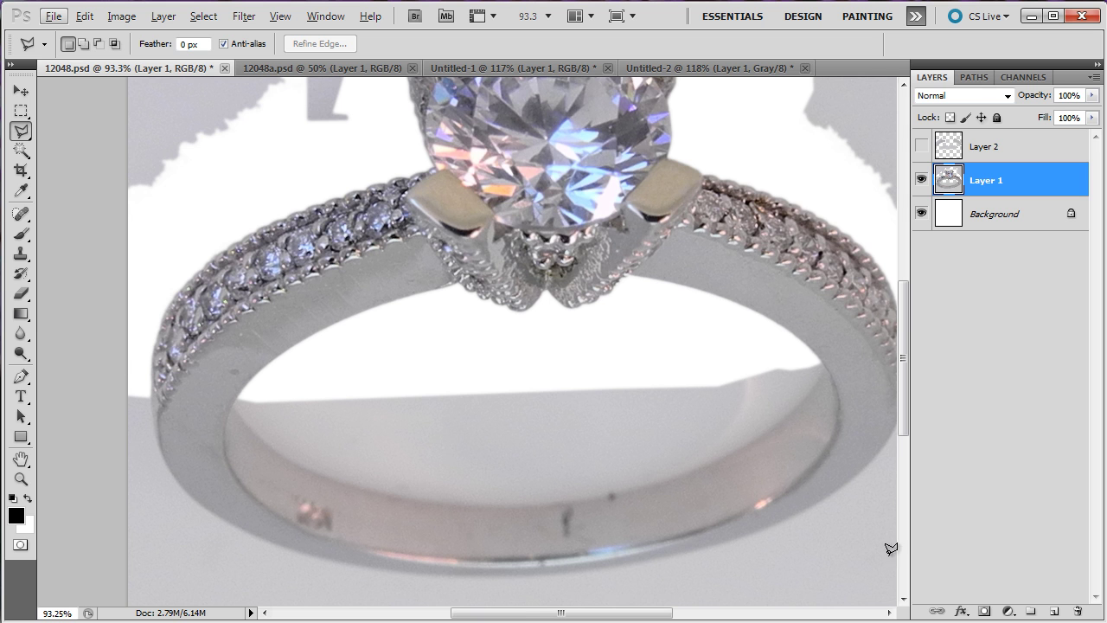
pyautogui.scroll(8, 280, 489)
# Lasso from the top down the band's left inner edge and along its bottom.
pyautogui.click(487, 204)
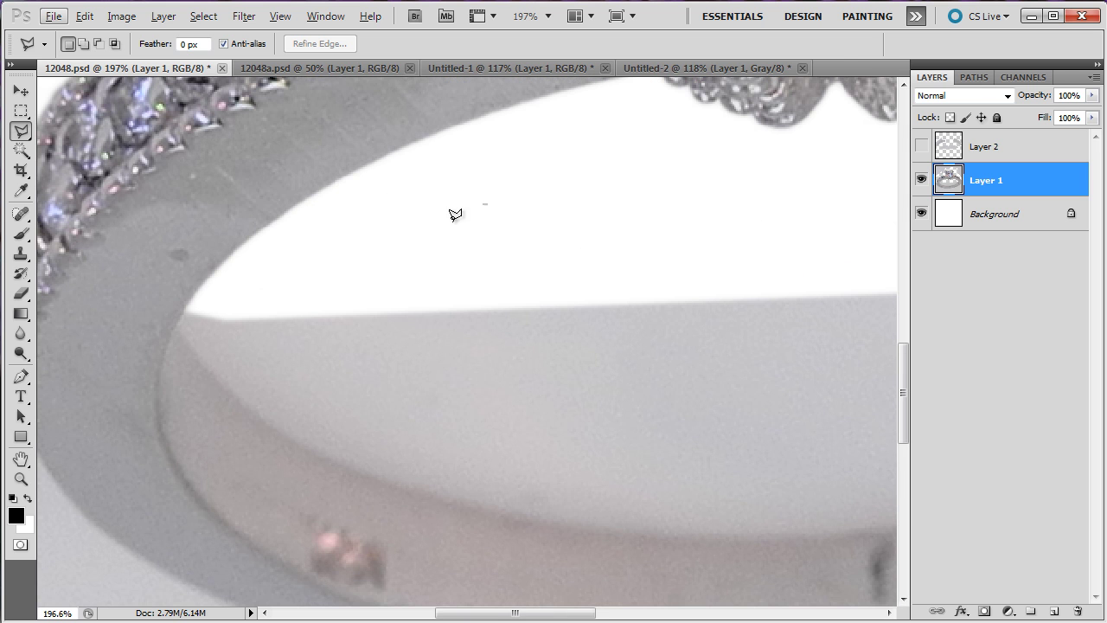
pyautogui.click(312, 251)
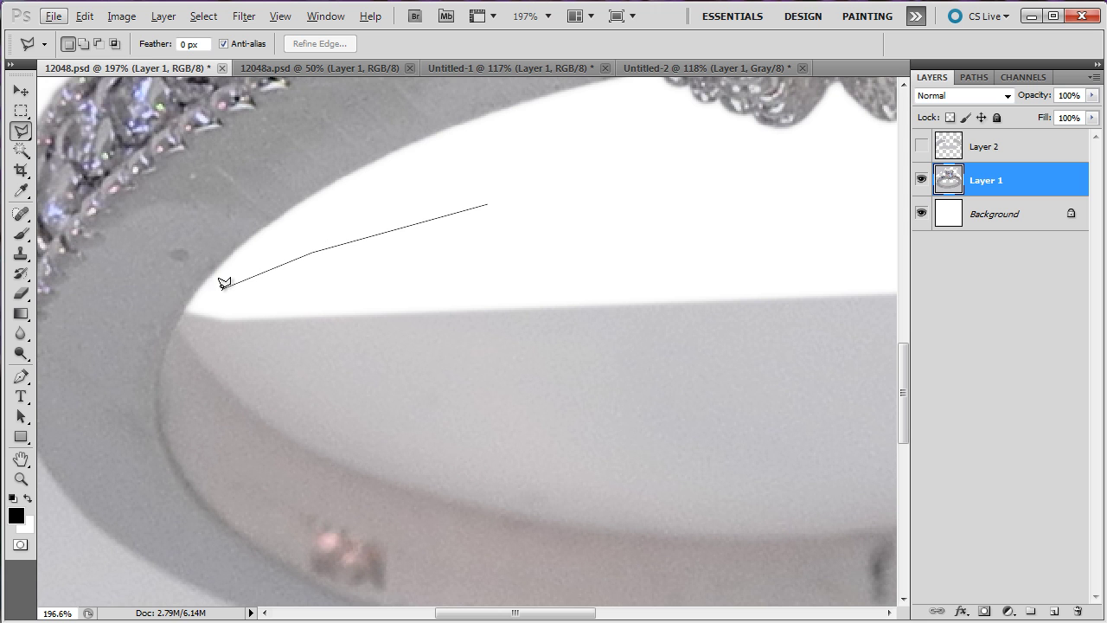
pyautogui.click(183, 309)
pyautogui.click(178, 325)
pyautogui.click(202, 363)
pyautogui.click(247, 403)
pyautogui.click(295, 439)
pyautogui.click(446, 498)
pyautogui.click(543, 519)
pyautogui.click(756, 537)
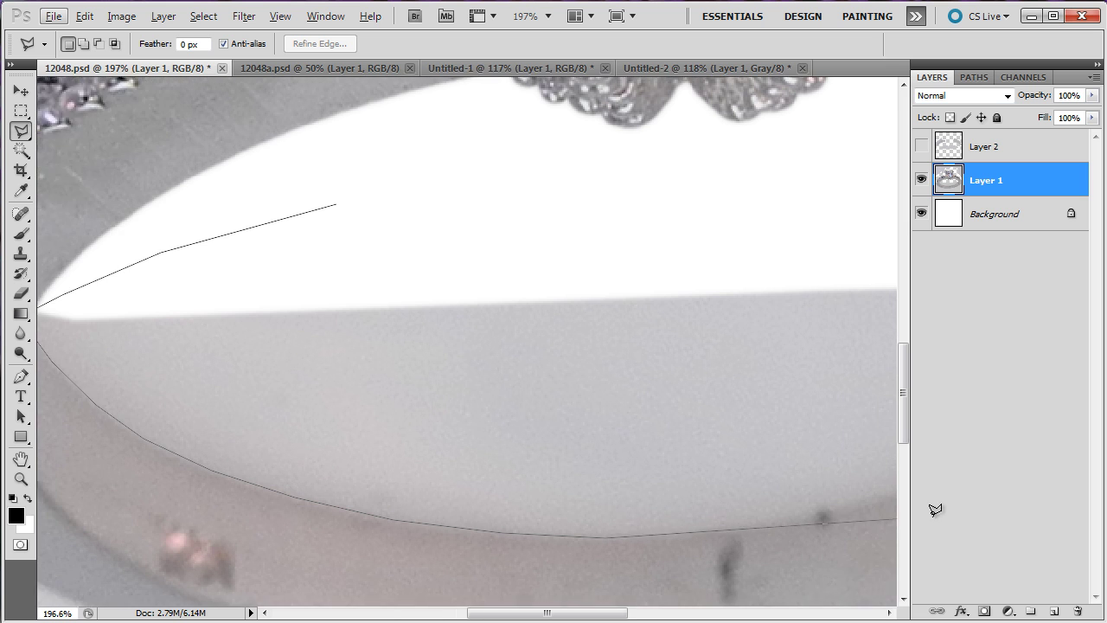
# Correct the misplaced point, trace up the right inner edge, and close the selection.
pyautogui.press('BackSpace')
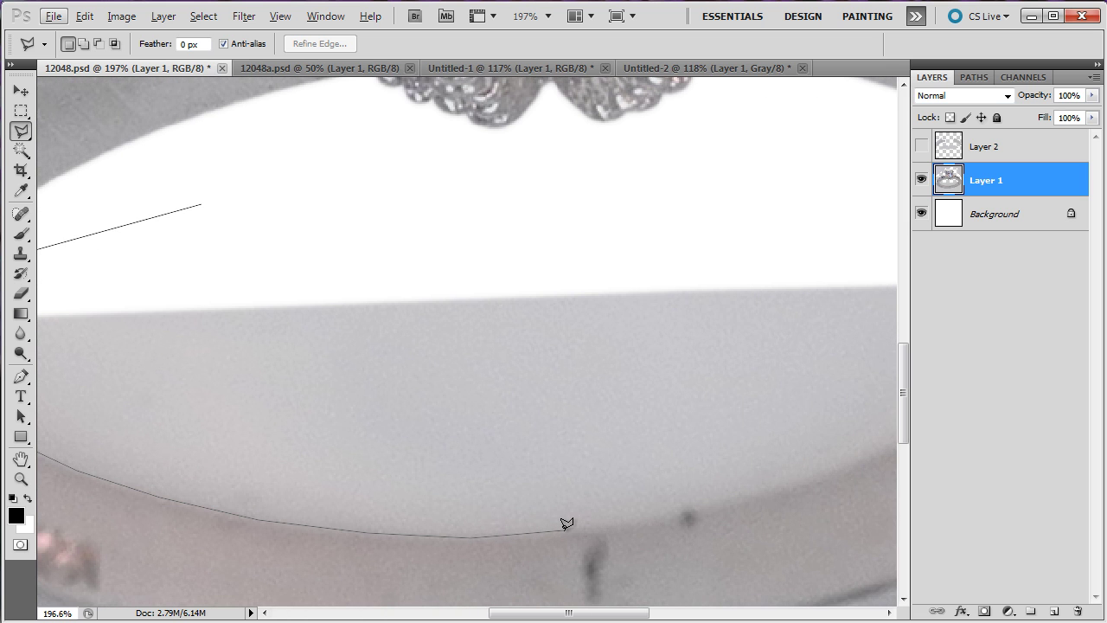
pyautogui.click(690, 515)
pyautogui.click(808, 477)
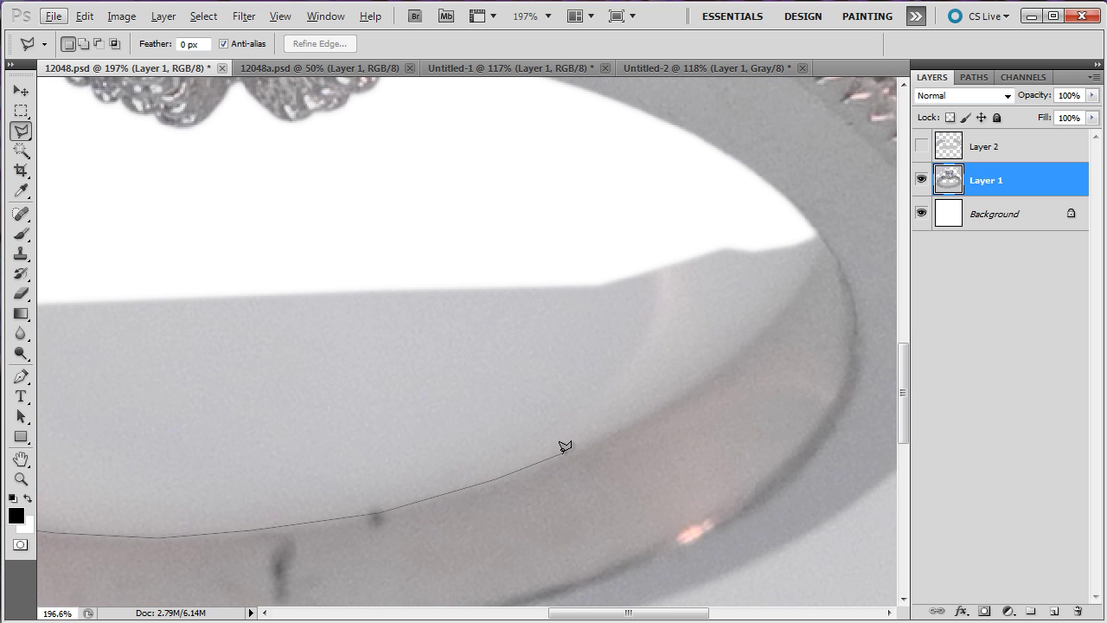
pyautogui.click(564, 448)
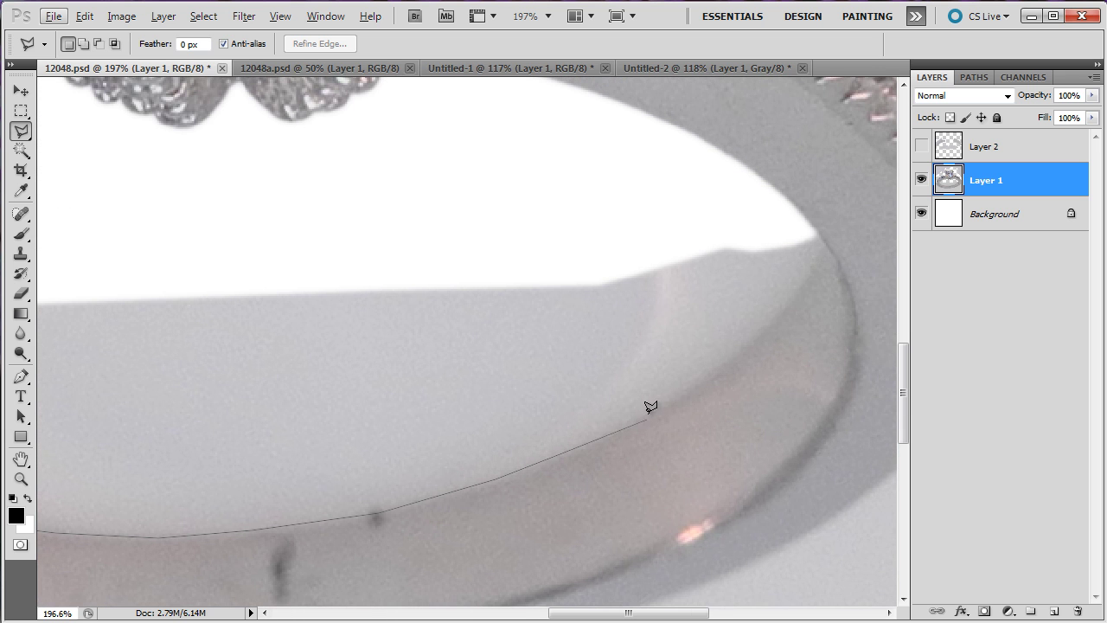
pyautogui.click(713, 368)
pyautogui.click(770, 317)
pyautogui.click(813, 219)
pyautogui.click(458, 178)
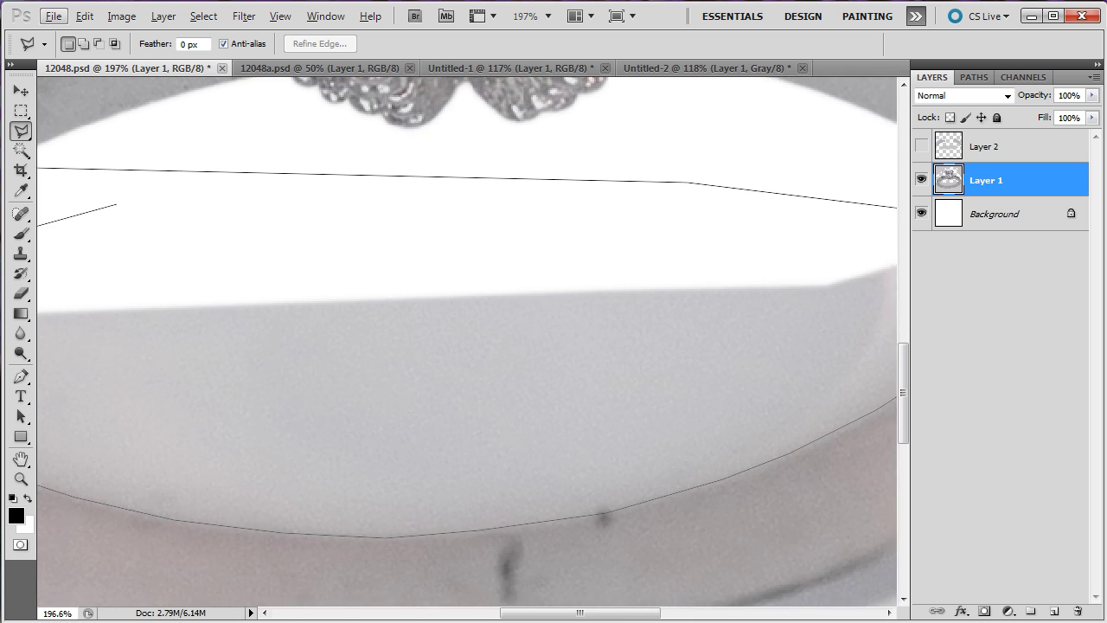
pyautogui.doubleClick(380, 217)
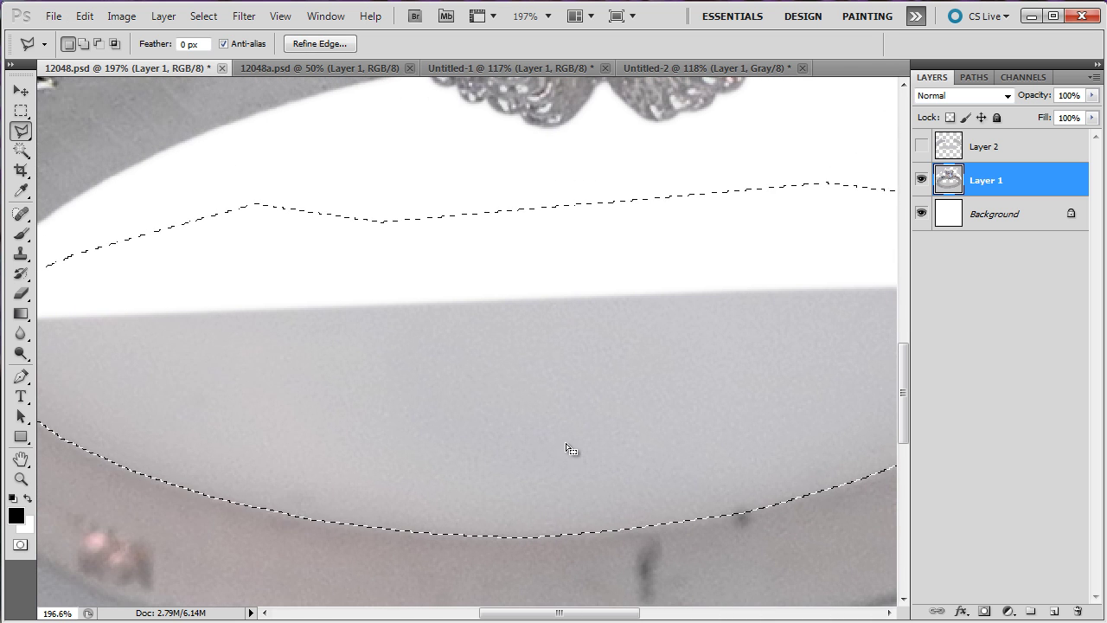
# Reframe the view on the ring's left side and switch to adding to the selection.
pyautogui.moveTo(900, 376); pyautogui.dragTo(902, 418)
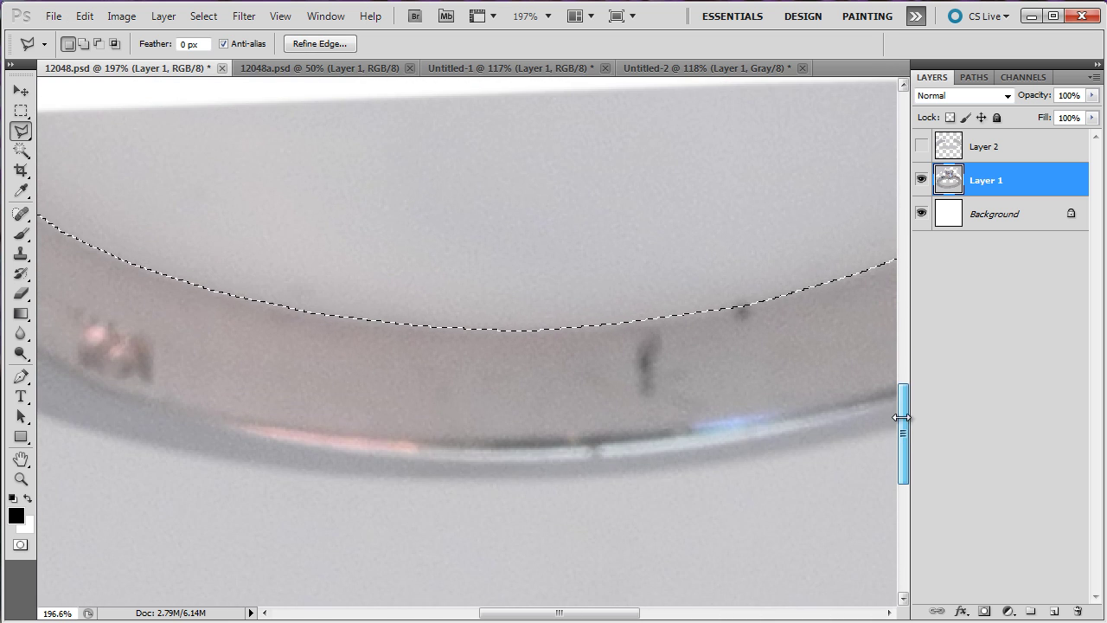
pyautogui.scroll(-3, 346, 439)
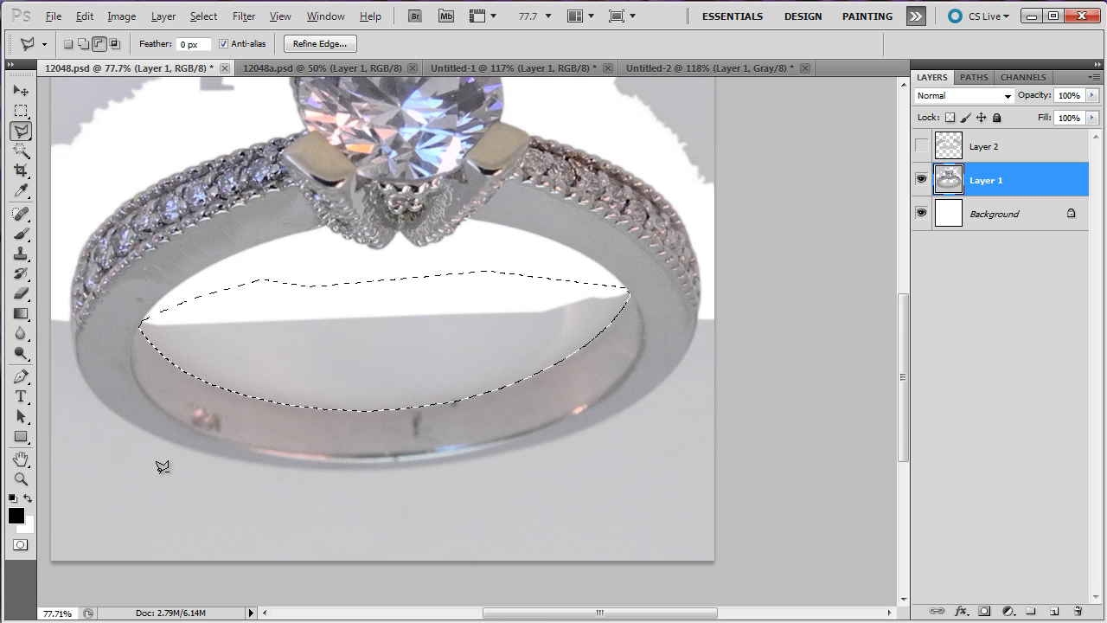
pyautogui.scroll(1, 136, 455)
pyautogui.scroll(1, 463, 333)
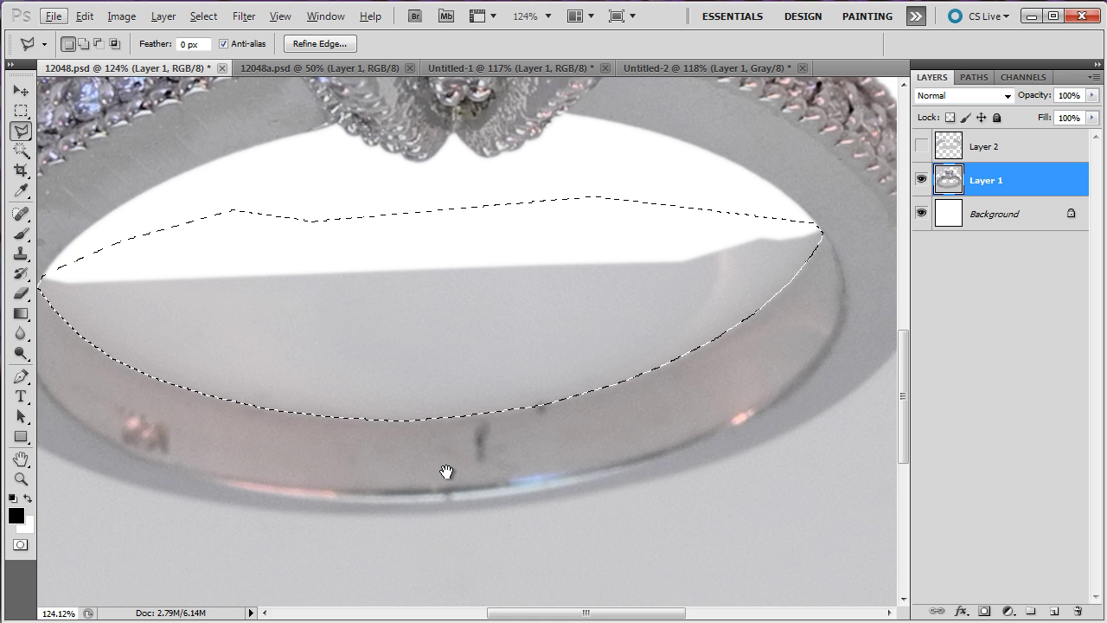
pyautogui.moveTo(230, 447); pyautogui.dragTo(565, 472)
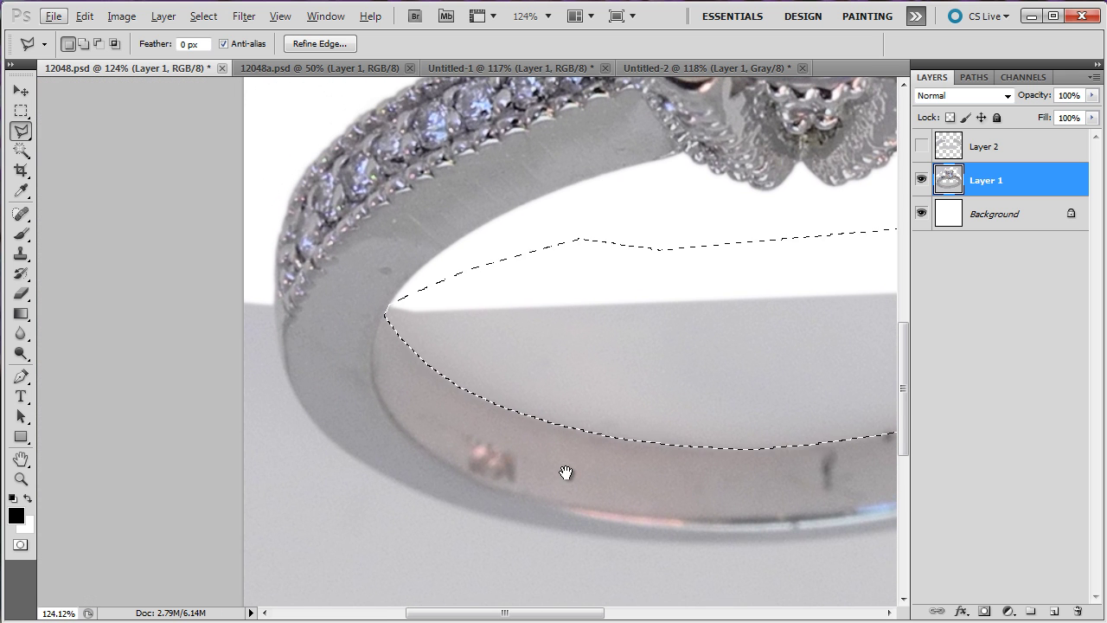
pyautogui.moveTo(298, 394); pyautogui.dragTo(317, 331)
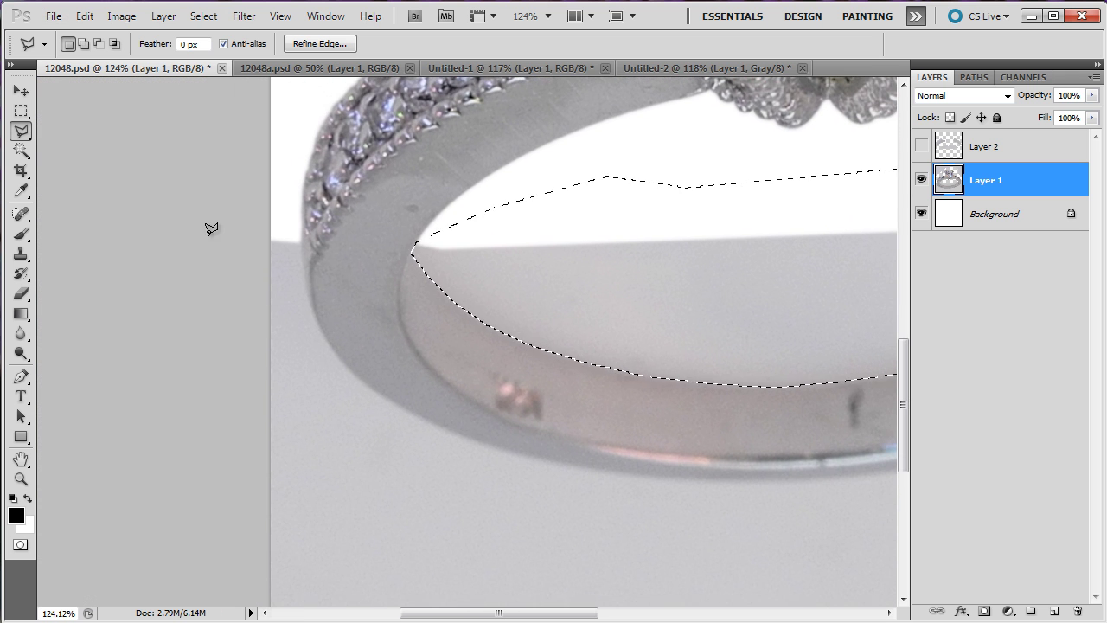
pyautogui.press('shift')
# Lasso down the shank's outer left edge and along the band's bottom outer edge.
pyautogui.click(214, 191)
pyautogui.click(272, 189)
pyautogui.click(300, 232)
pyautogui.click(315, 327)
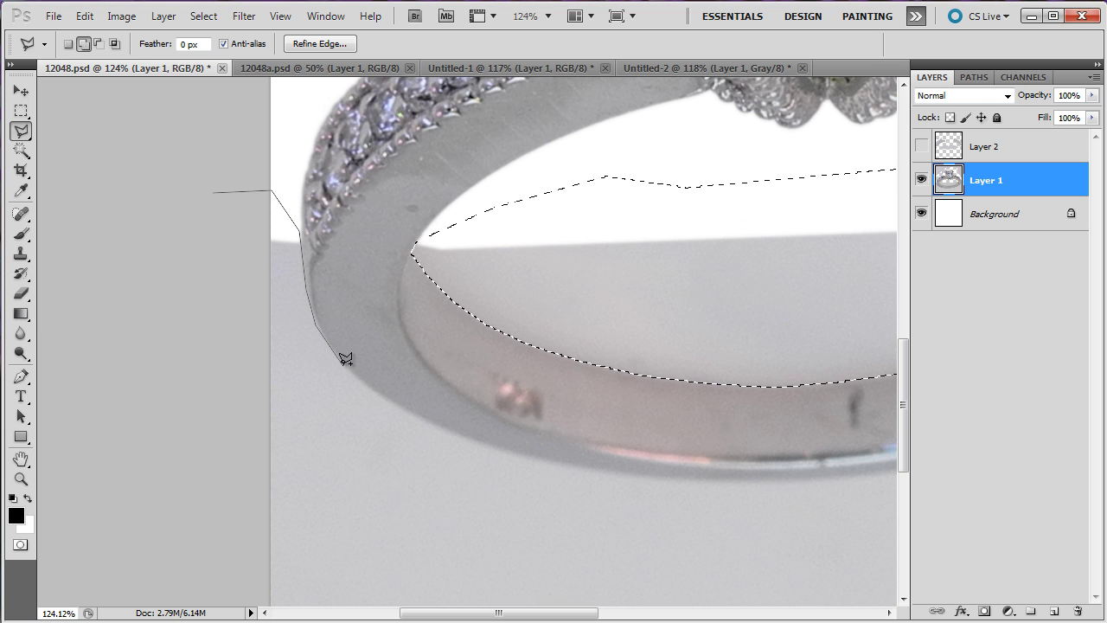
pyautogui.click(344, 360)
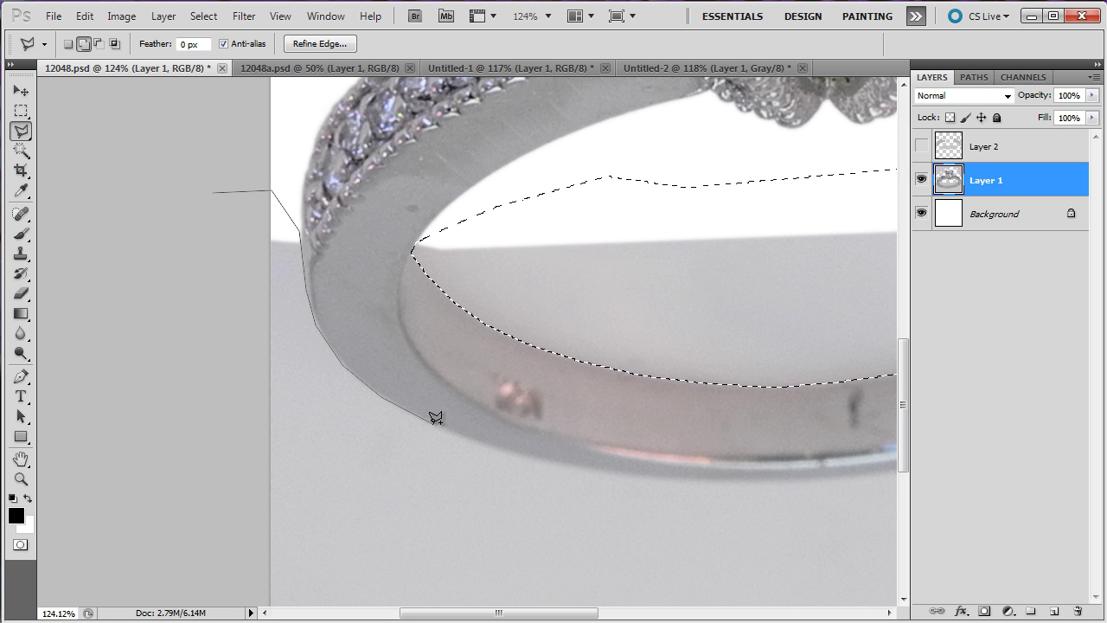
pyautogui.click(496, 442)
pyautogui.click(549, 460)
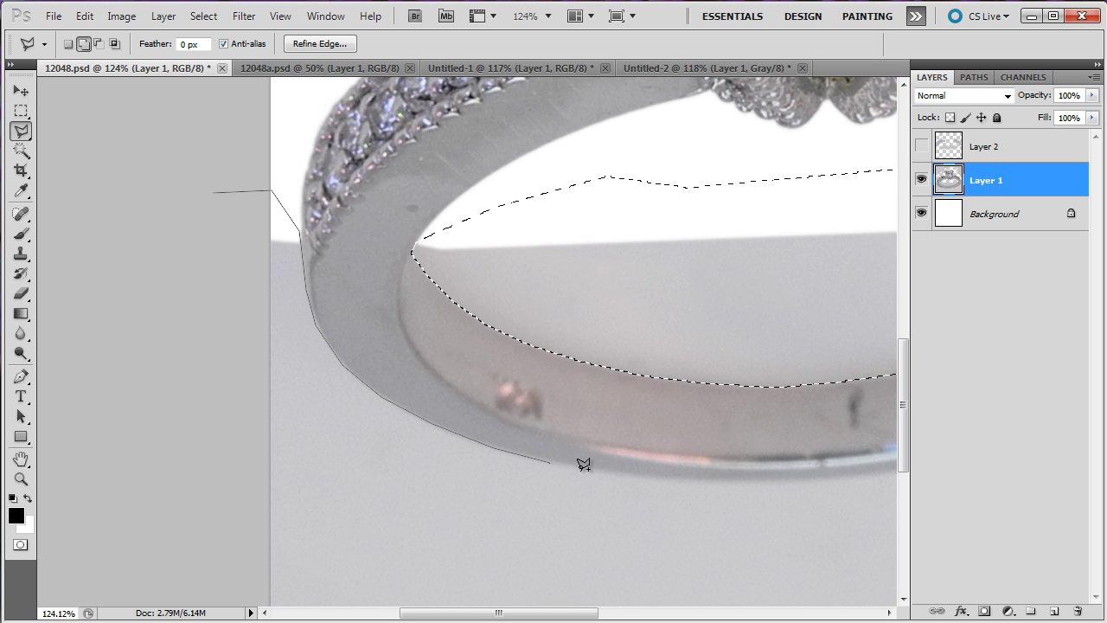
pyautogui.click(644, 476)
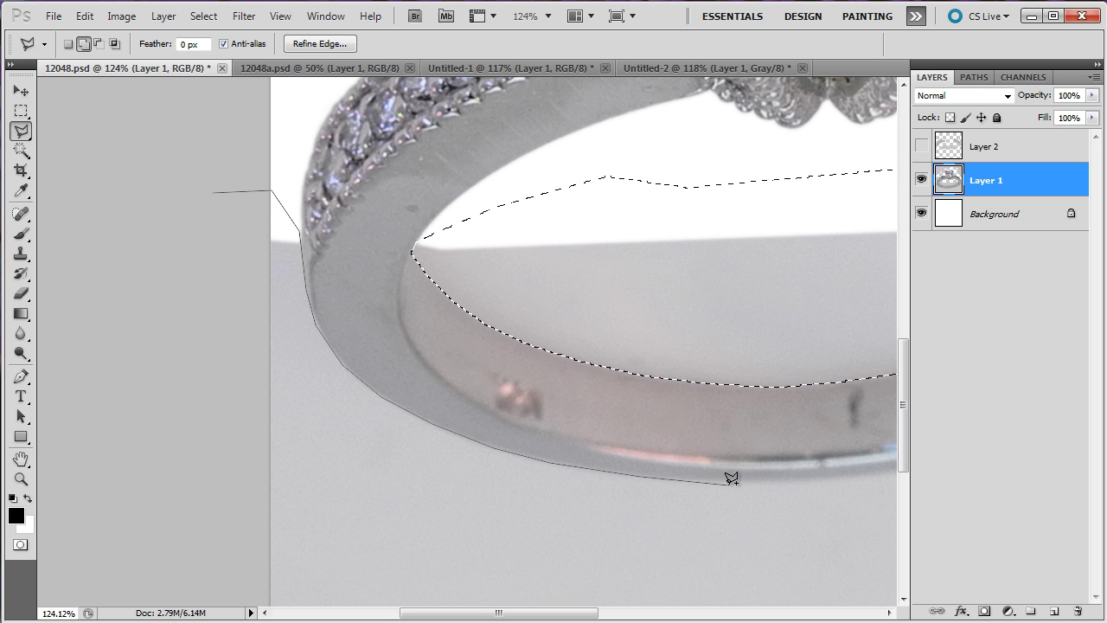
pyautogui.click(794, 476)
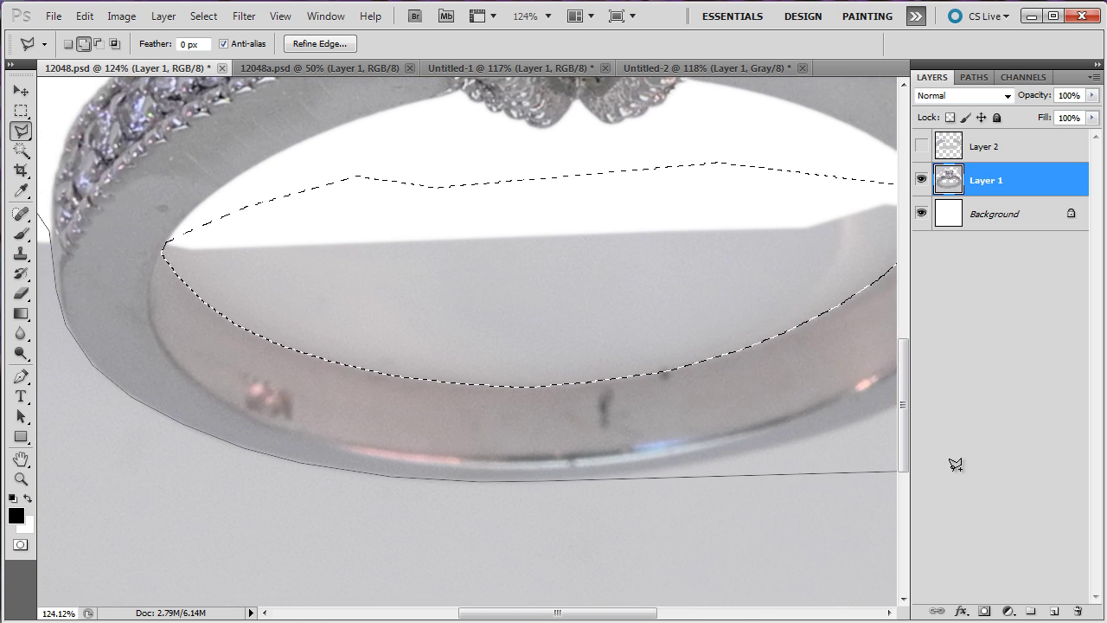
pyautogui.click(509, 471)
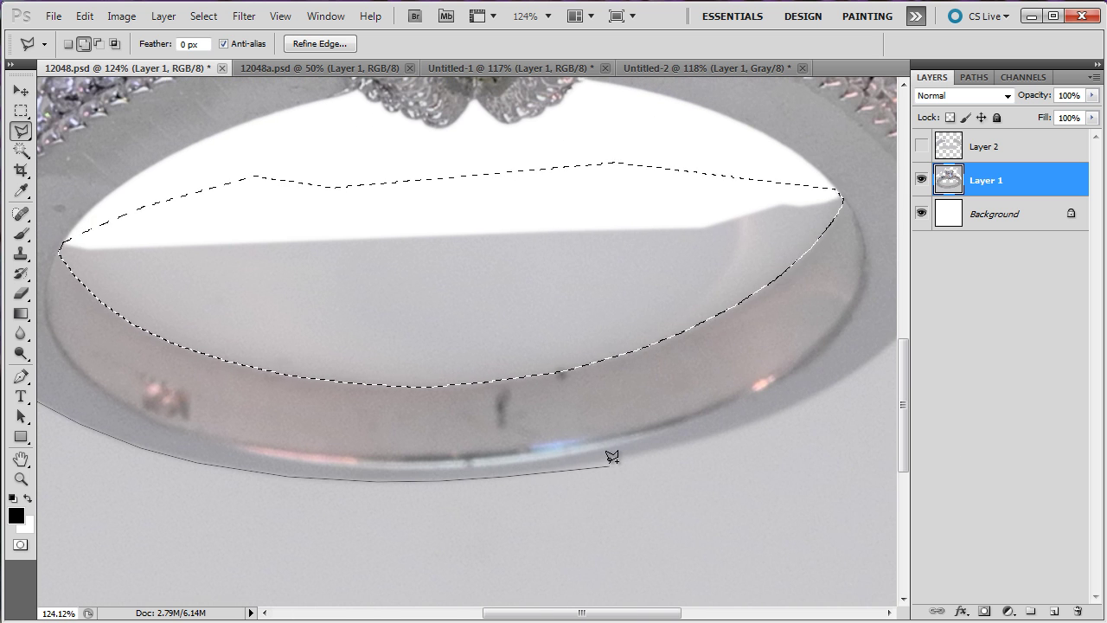
pyautogui.click(675, 447)
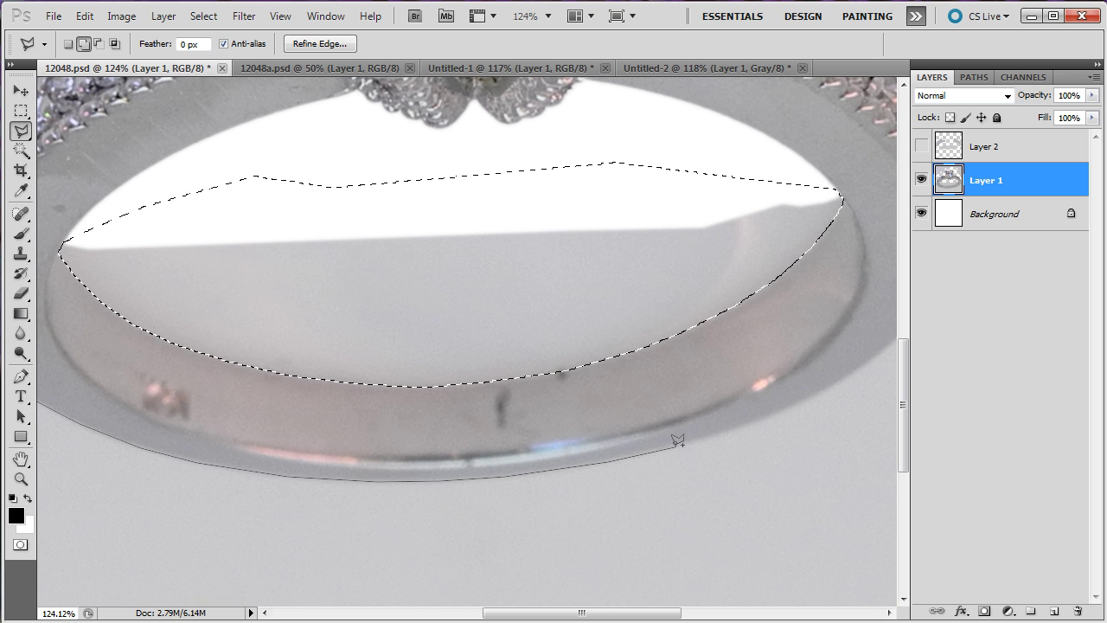
pyautogui.click(739, 424)
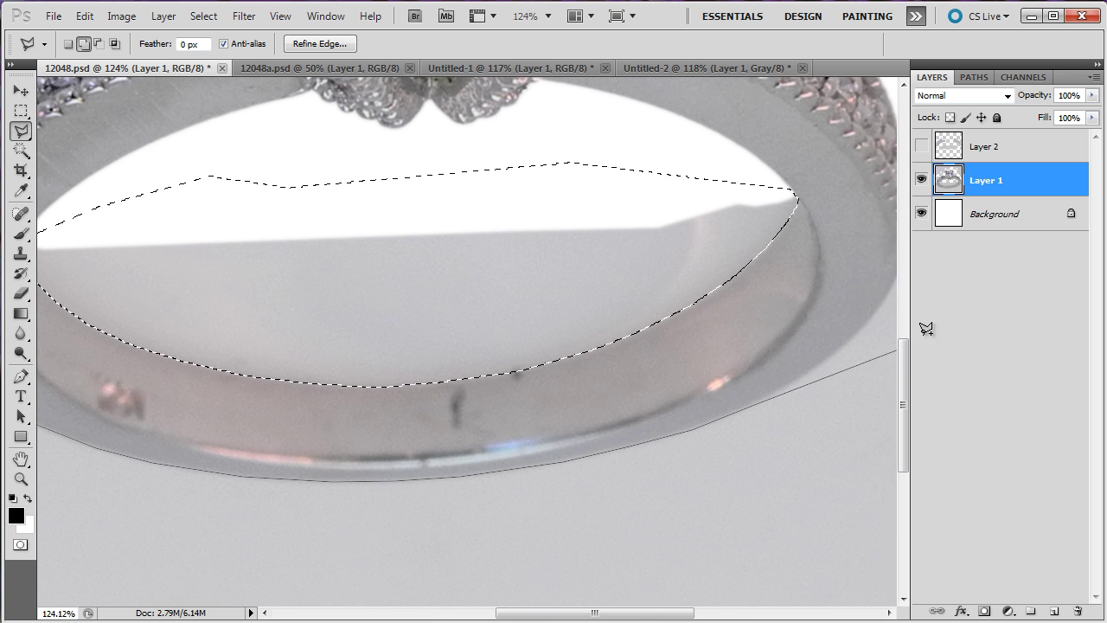
# Trace up the shank's right outer edge, around the surrounding background, and close the outline.
pyautogui.click(580, 404)
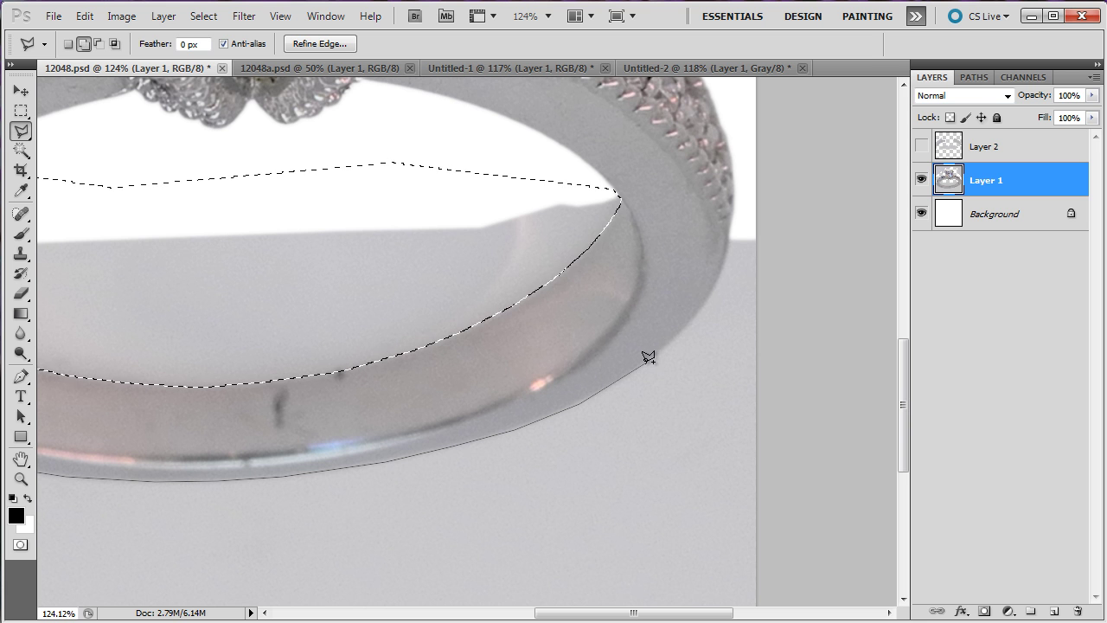
pyautogui.click(684, 327)
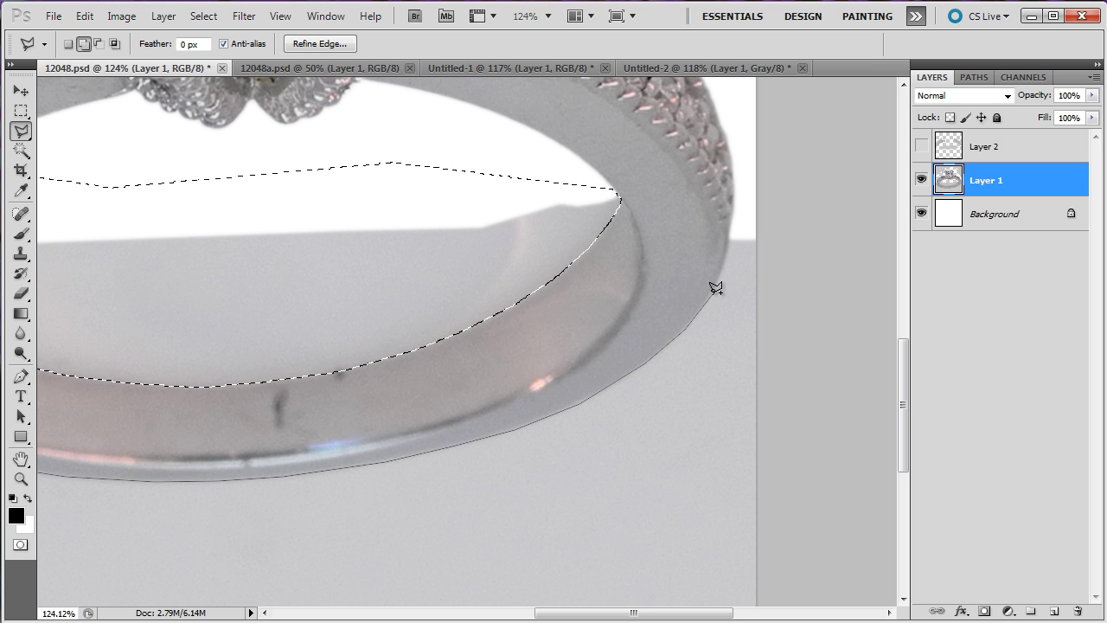
pyautogui.click(711, 287)
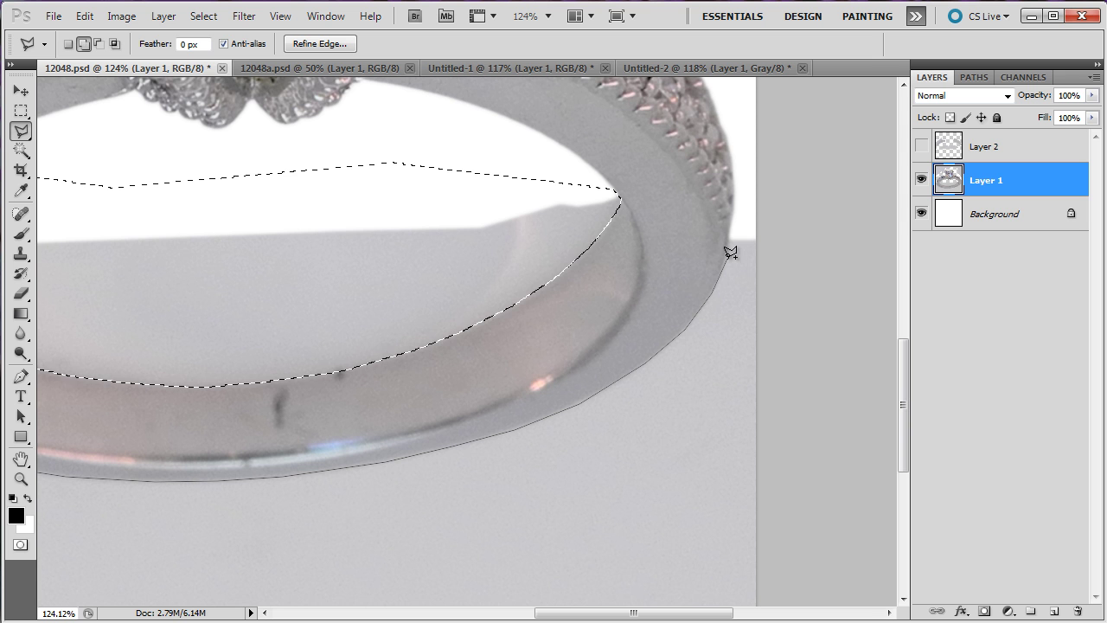
pyautogui.click(727, 256)
pyautogui.click(761, 223)
pyautogui.click(810, 230)
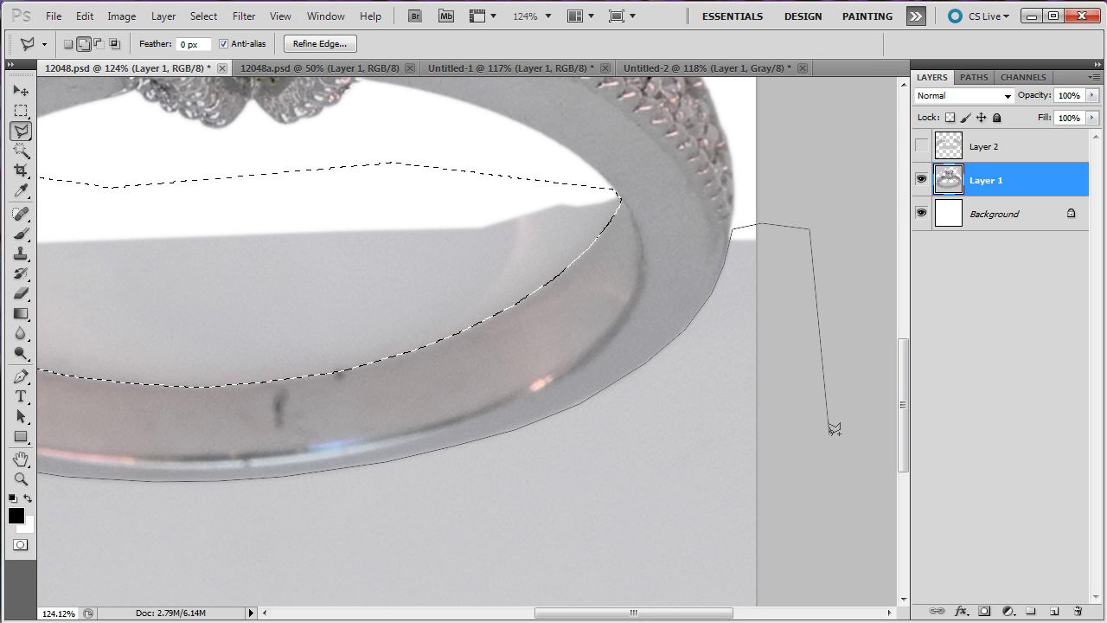
pyautogui.click(830, 433)
pyautogui.click(828, 498)
pyautogui.click(675, 564)
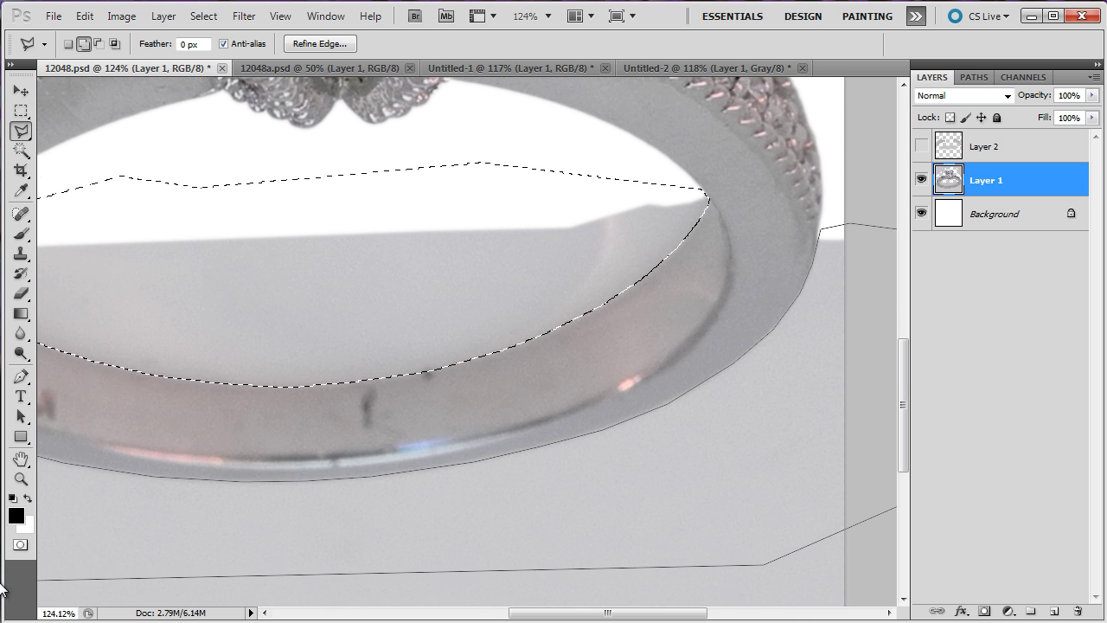
pyautogui.click(62, 579)
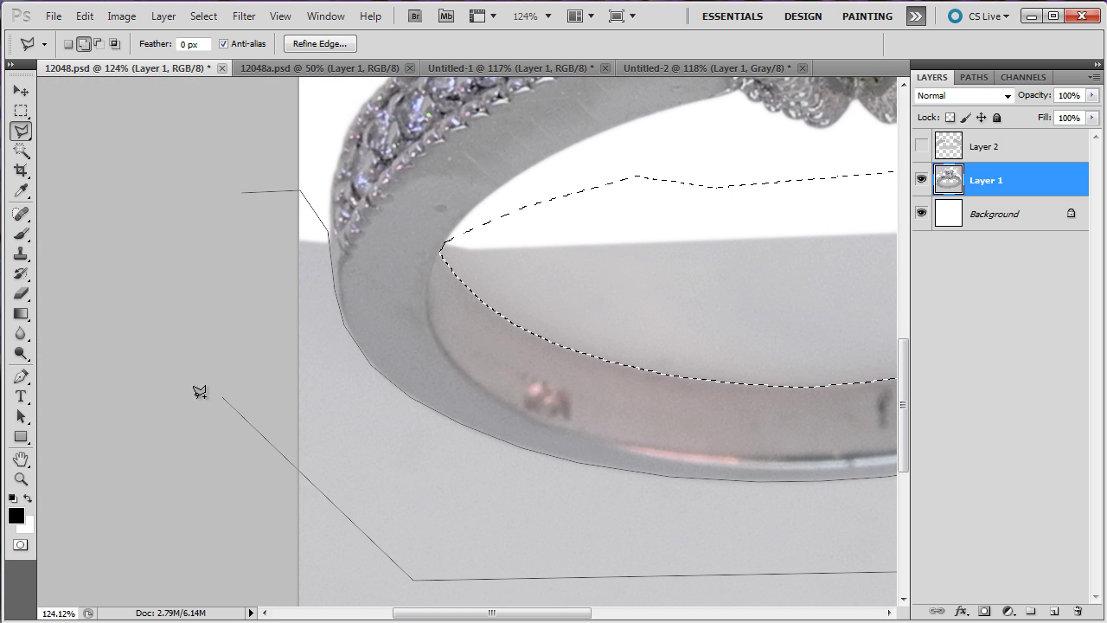
pyautogui.doubleClick(166, 400)
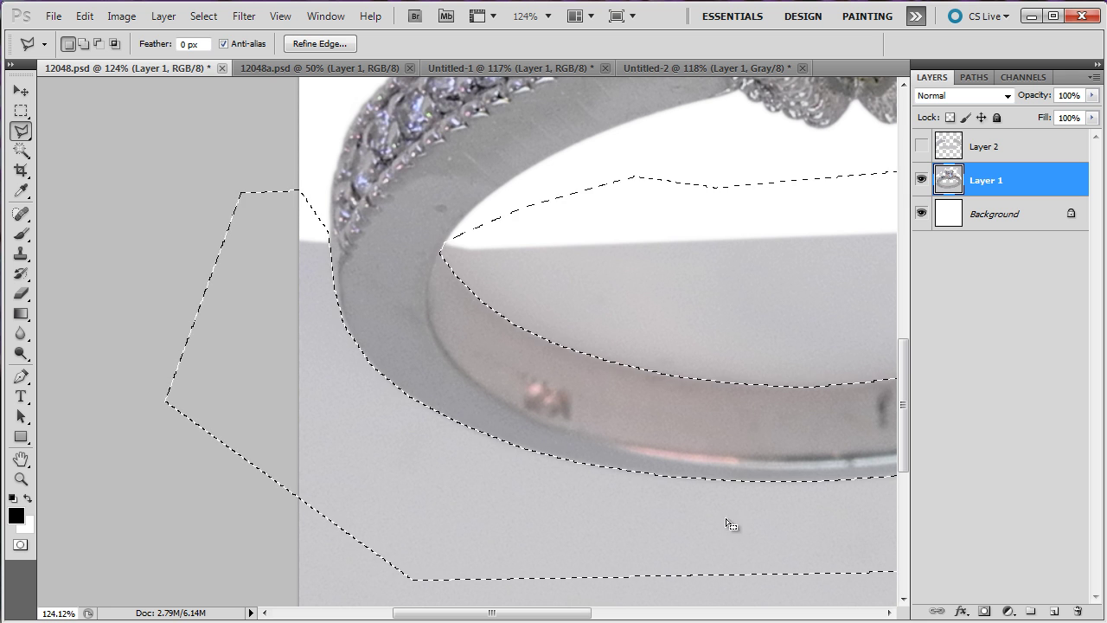